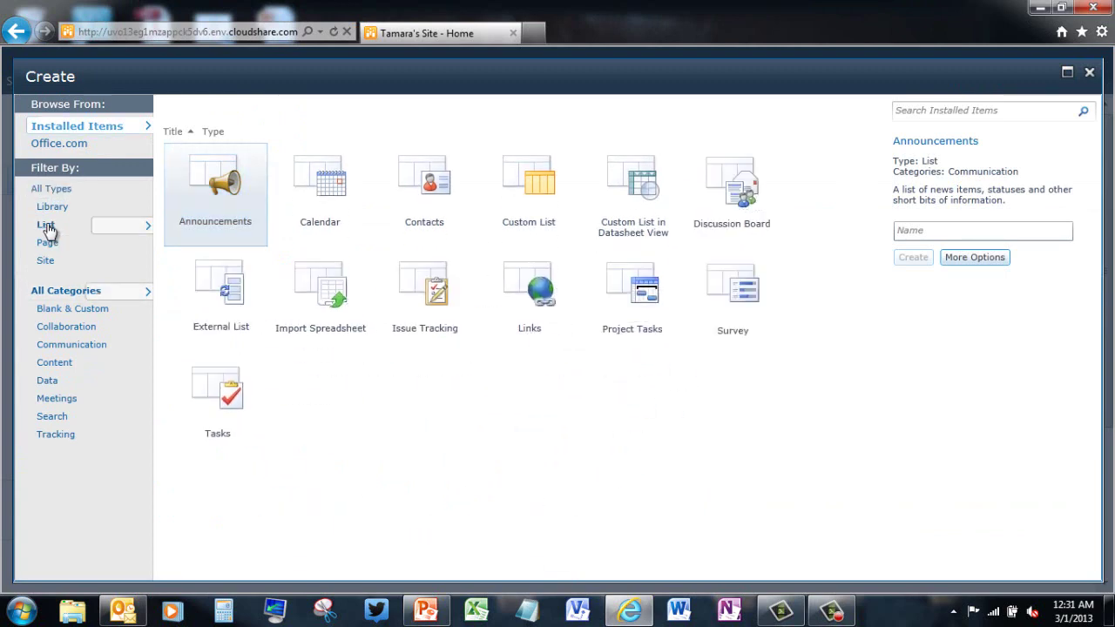
# Create a custom list named Entertainment
pyautogui.click(514, 178)
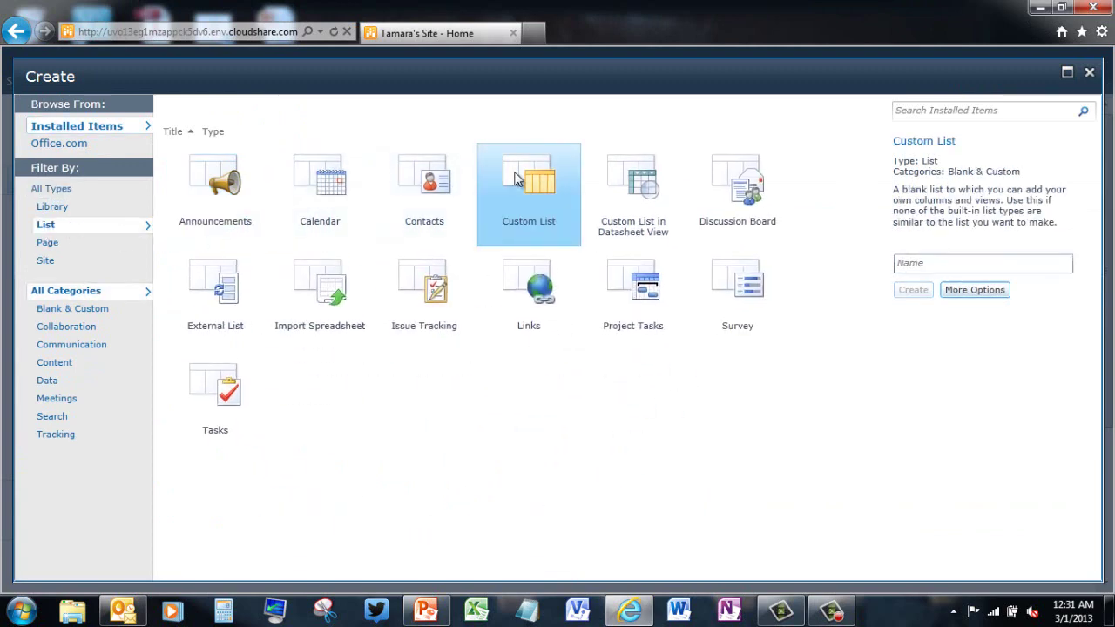
pyautogui.click(911, 262)
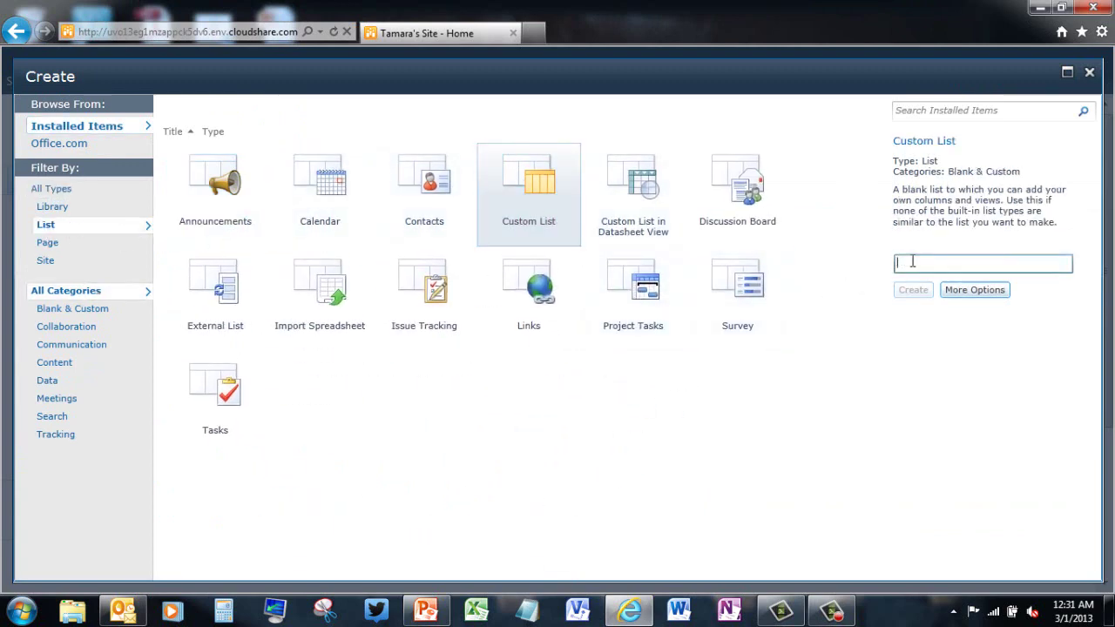
pyautogui.write('Entertain')
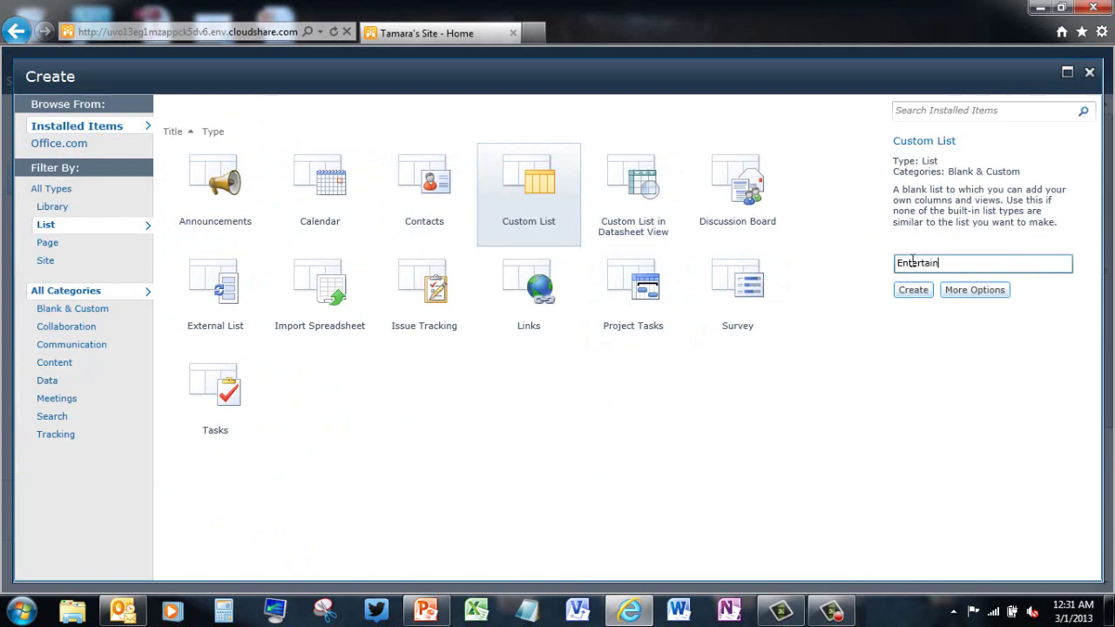
pyautogui.write('ment')
pyautogui.click(913, 291)
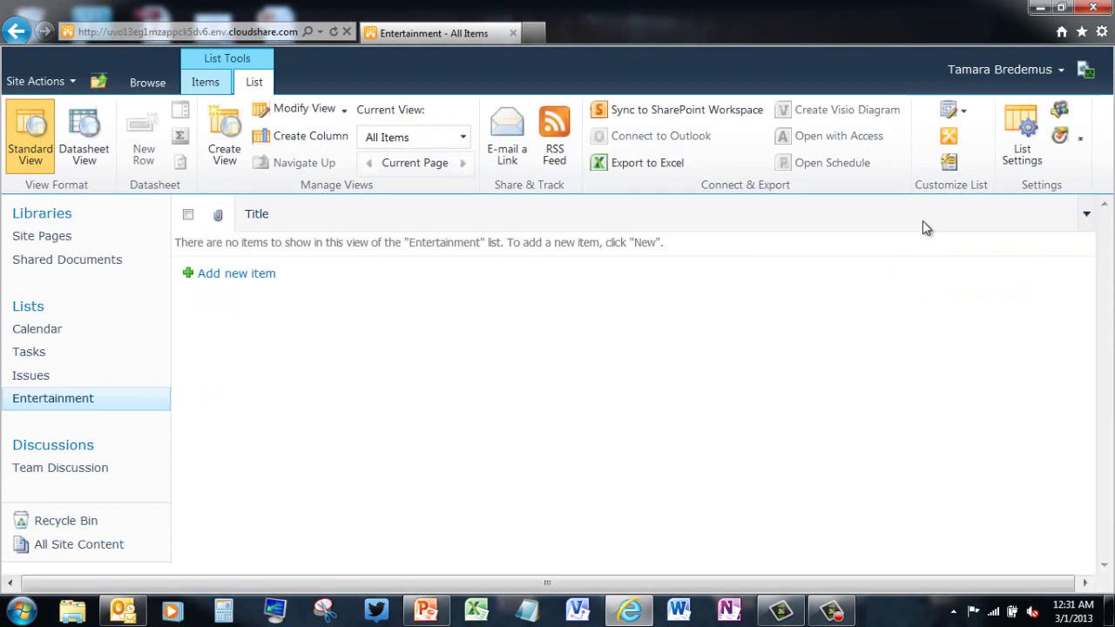
# Allow management of content types in the Entertainment list's advanced settings
pyautogui.click(1021, 131)
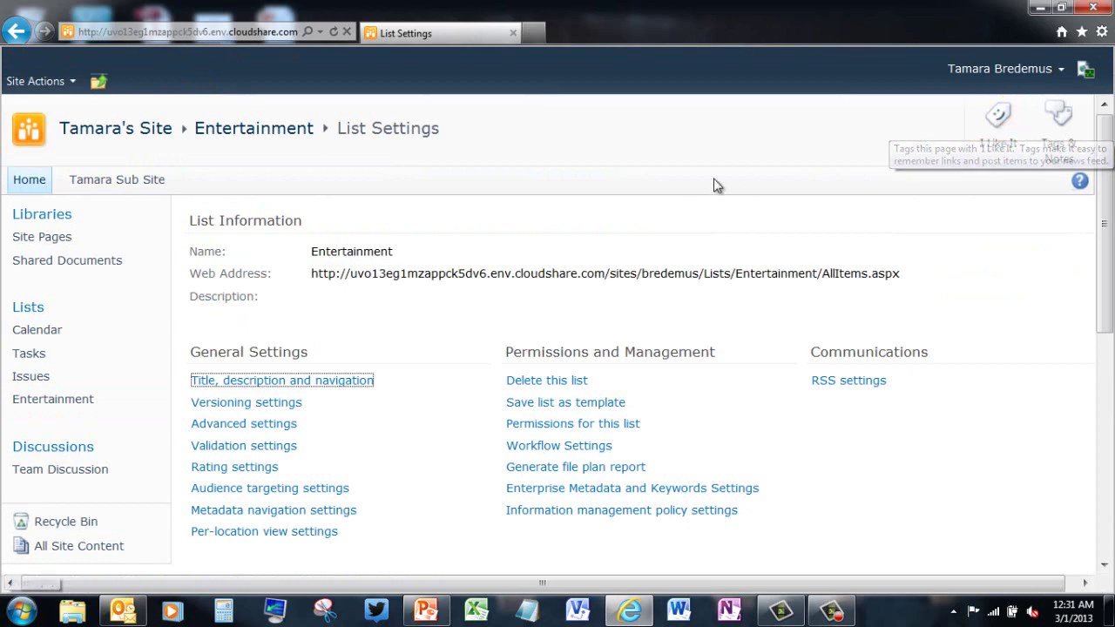
pyautogui.click(262, 425)
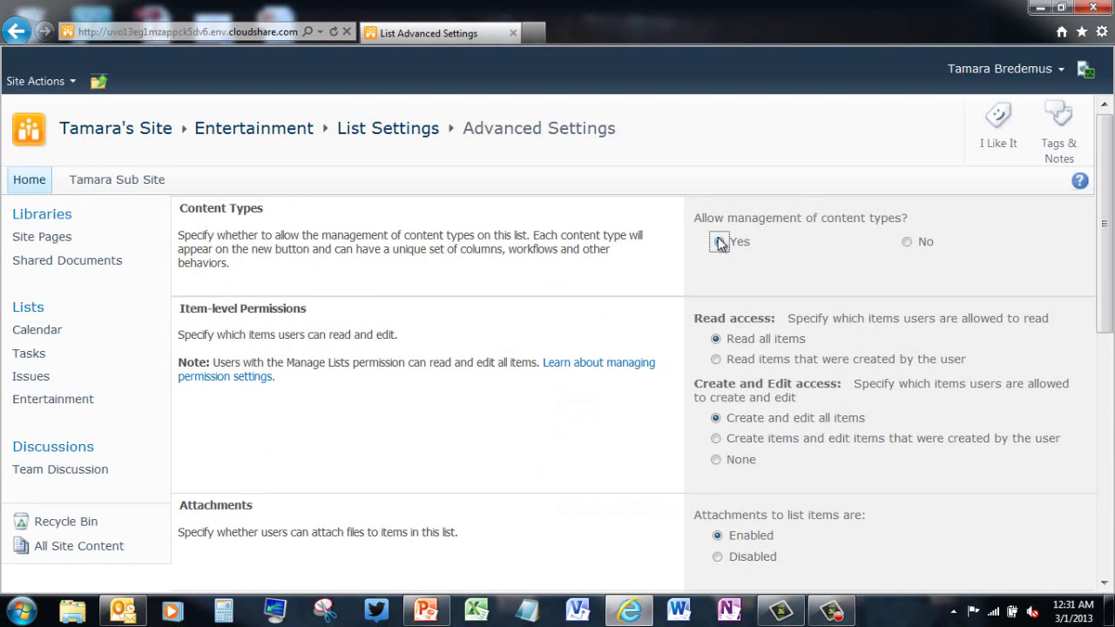
pyautogui.moveTo(1103, 244); pyautogui.dragTo(1103, 486)
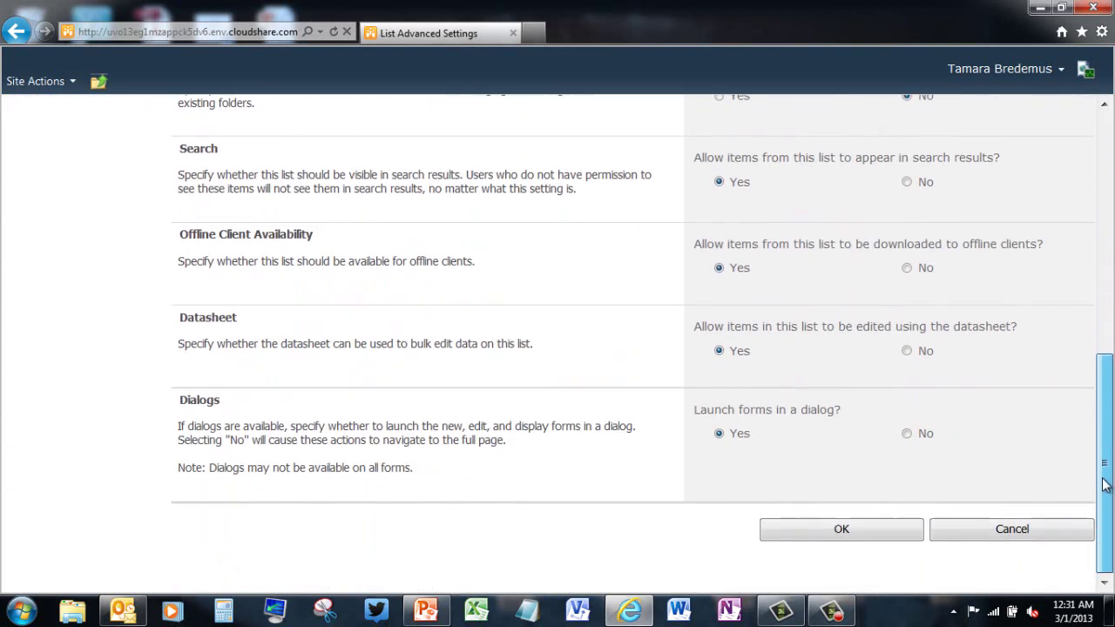
pyautogui.click(873, 532)
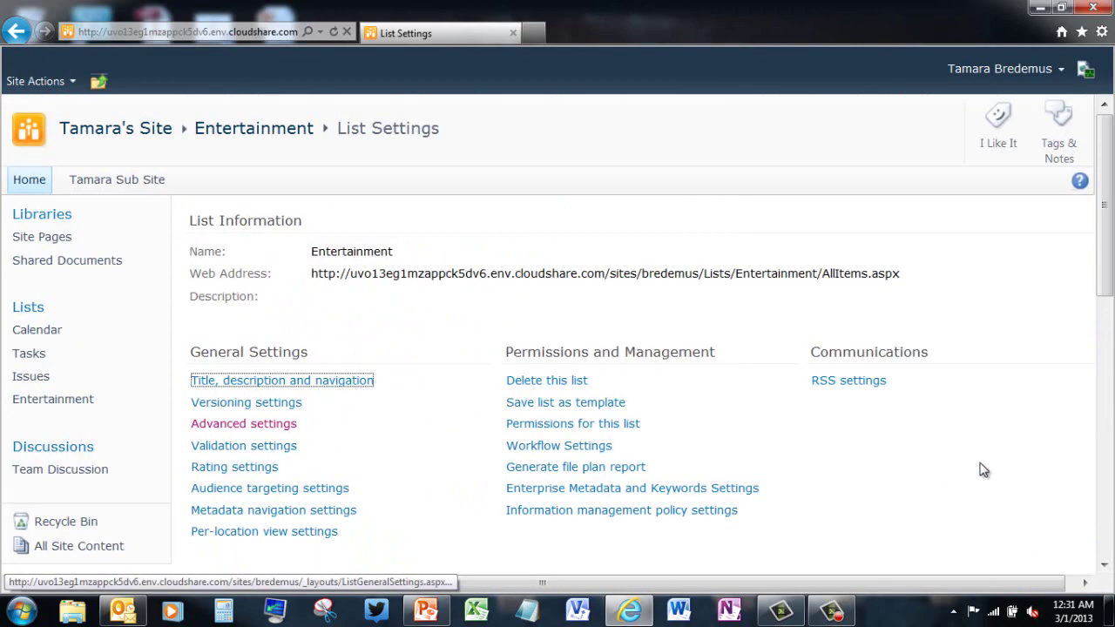
# Add the Book and Movie content types from the Entertainment Content Types group to the list
pyautogui.moveTo(1106, 280); pyautogui.dragTo(1106, 434)
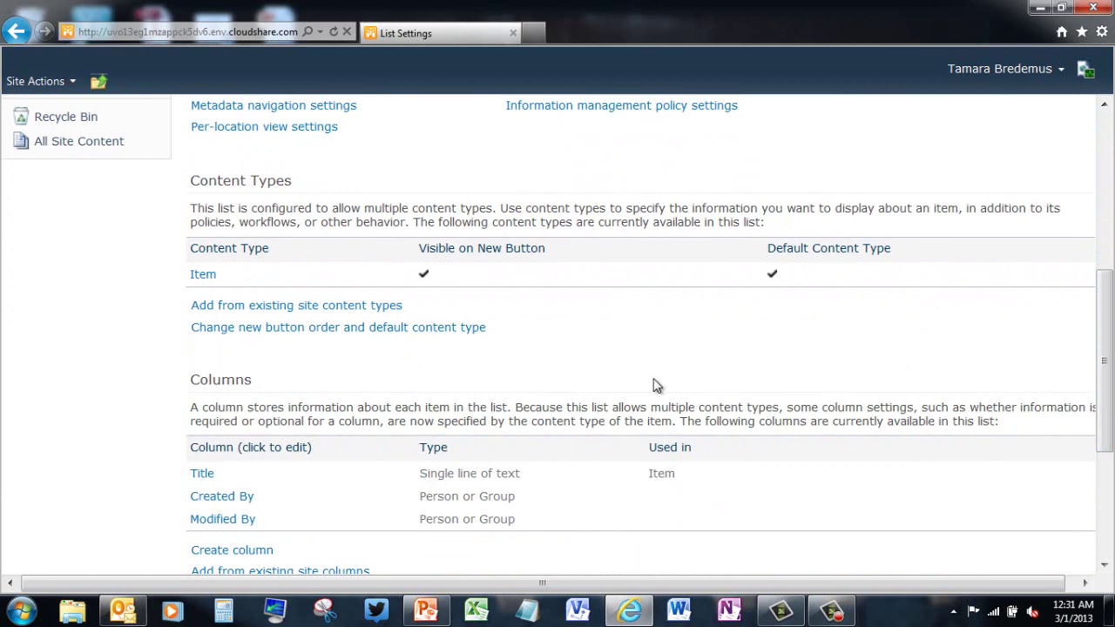
pyautogui.click(280, 310)
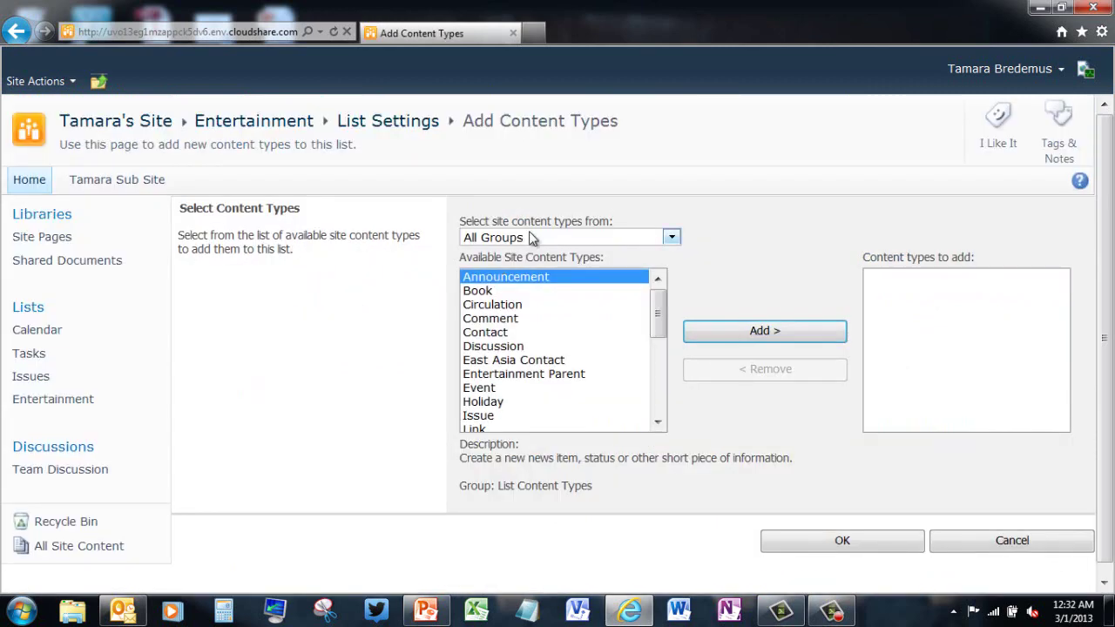
pyautogui.click(531, 237)
pyautogui.click(505, 281)
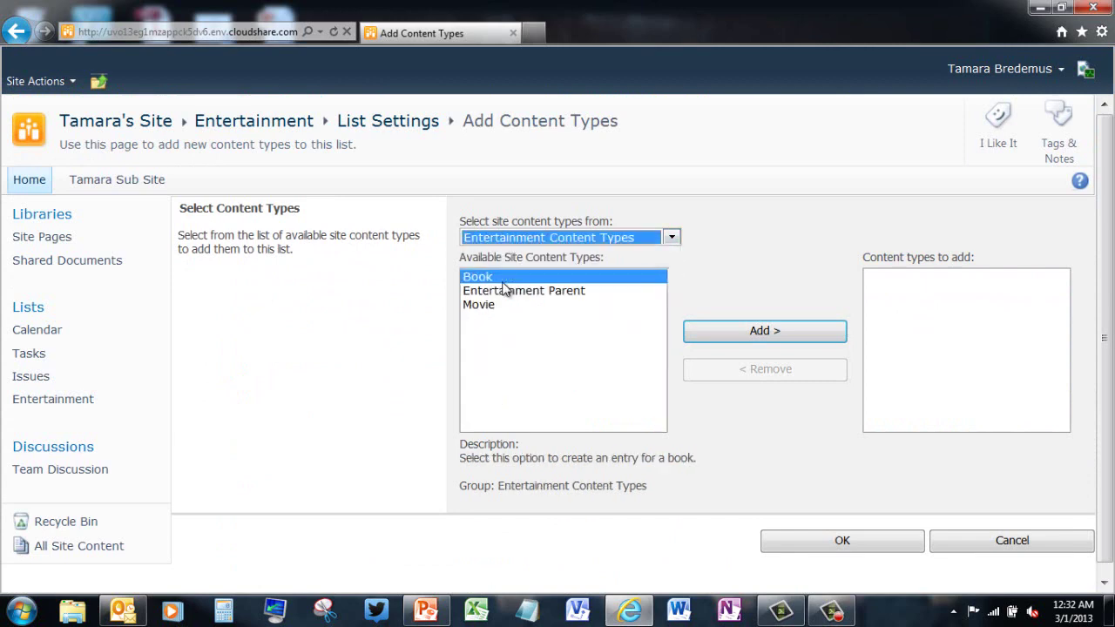
pyautogui.doubleClick(503, 280)
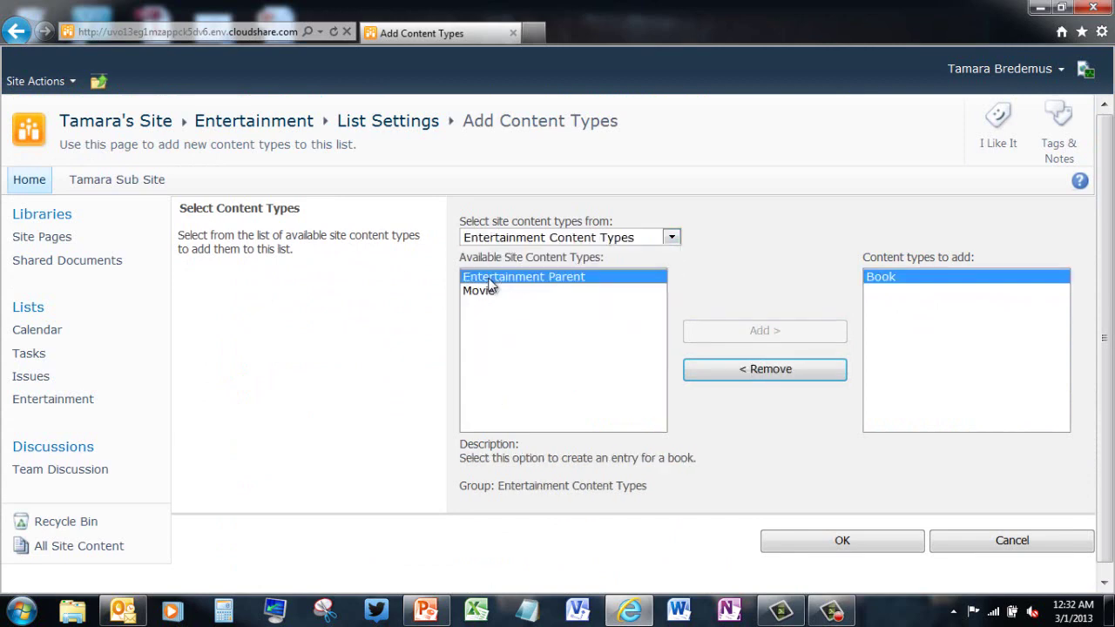
pyautogui.click(489, 278)
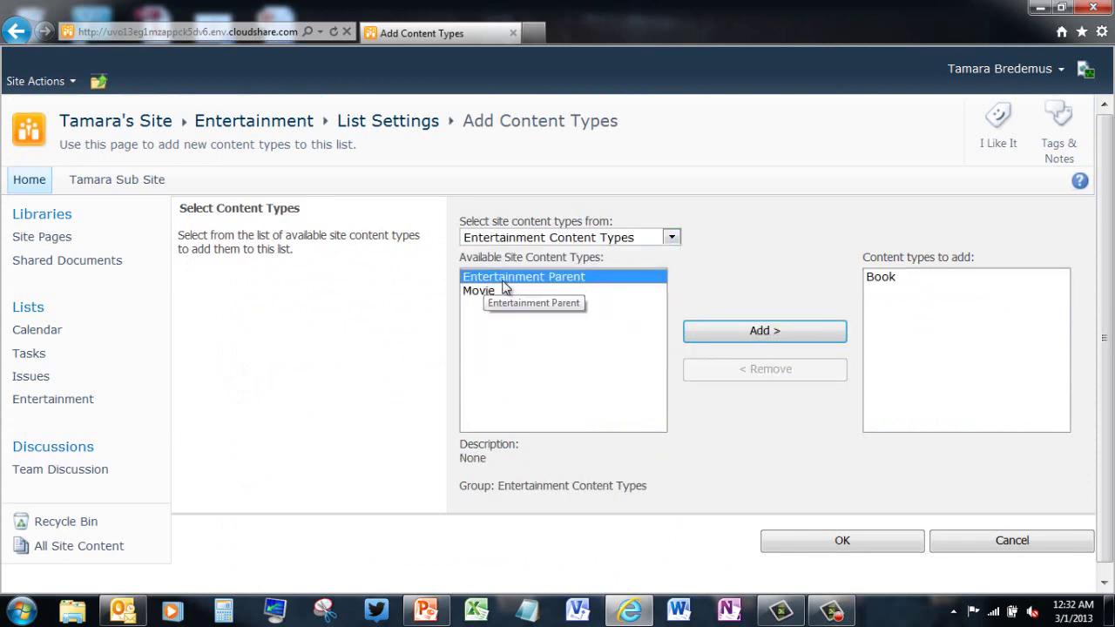
pyautogui.doubleClick(475, 293)
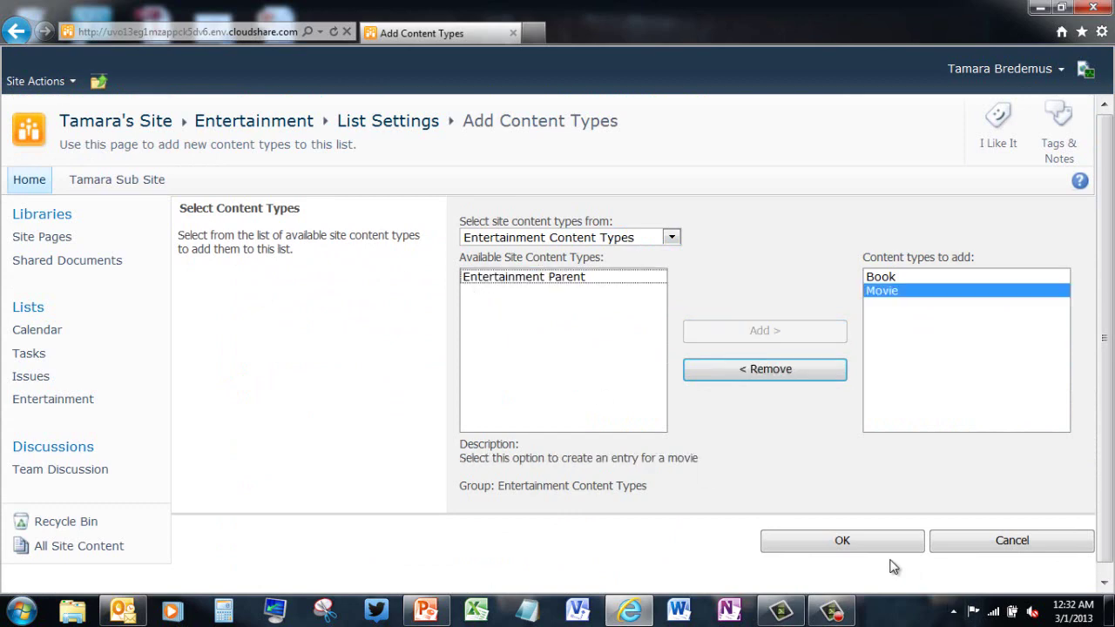
pyautogui.click(851, 541)
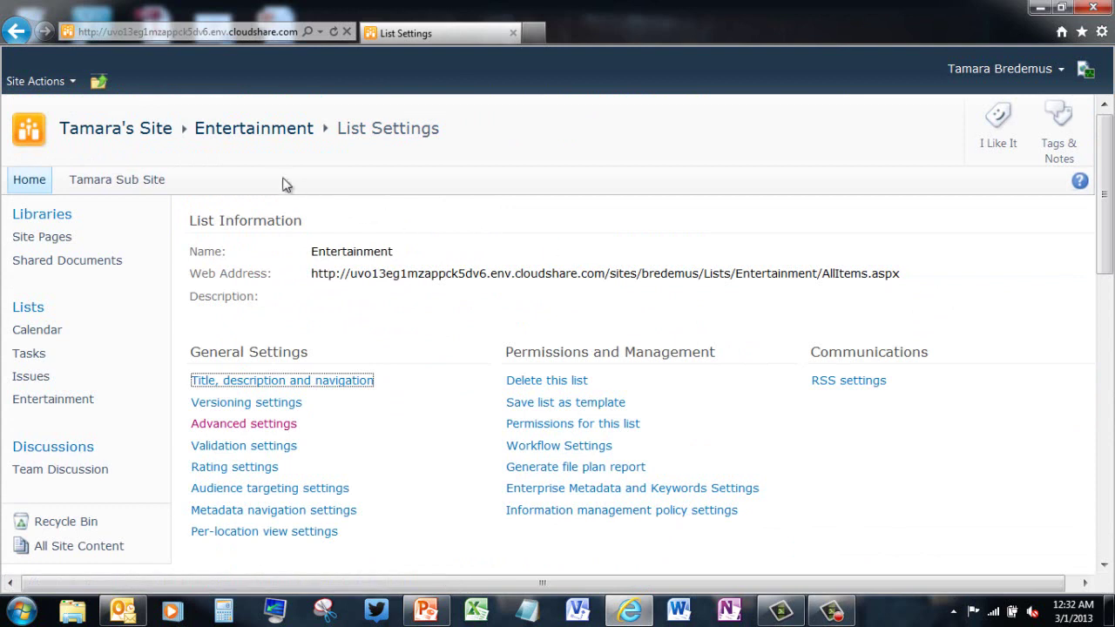
# Check which content types the Entertainment list offers when adding a new item
pyautogui.click(259, 141)
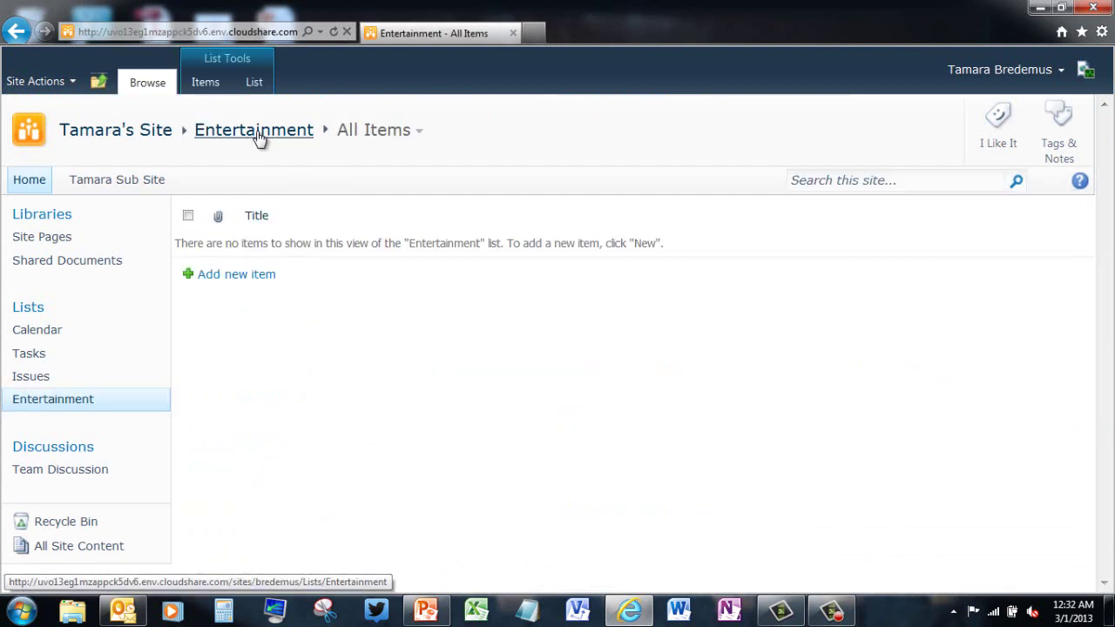
pyautogui.click(208, 81)
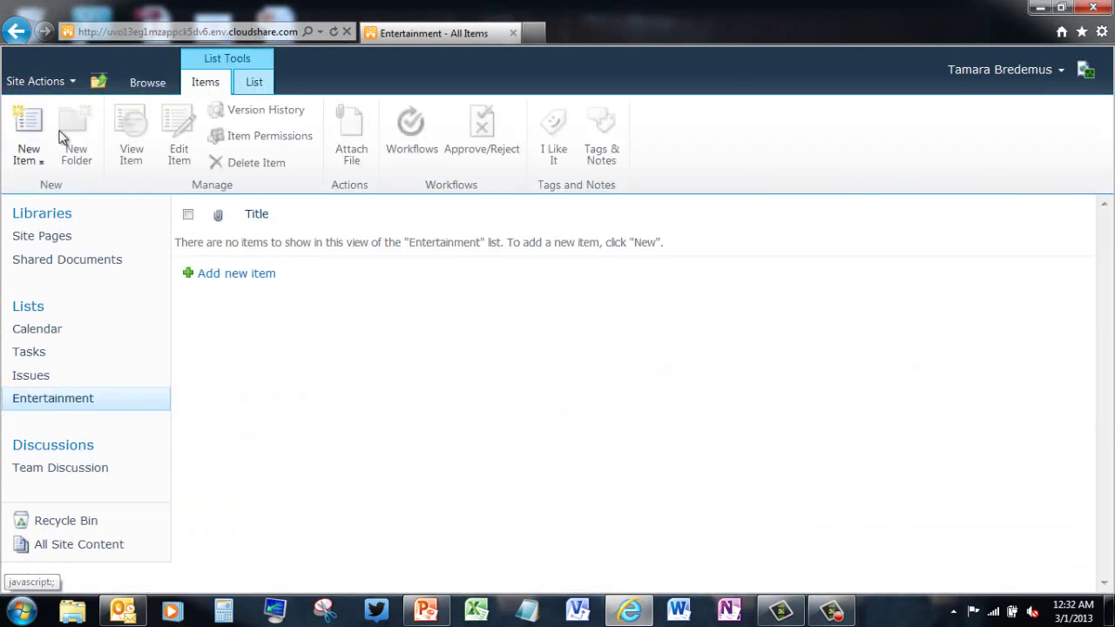
pyautogui.click(43, 161)
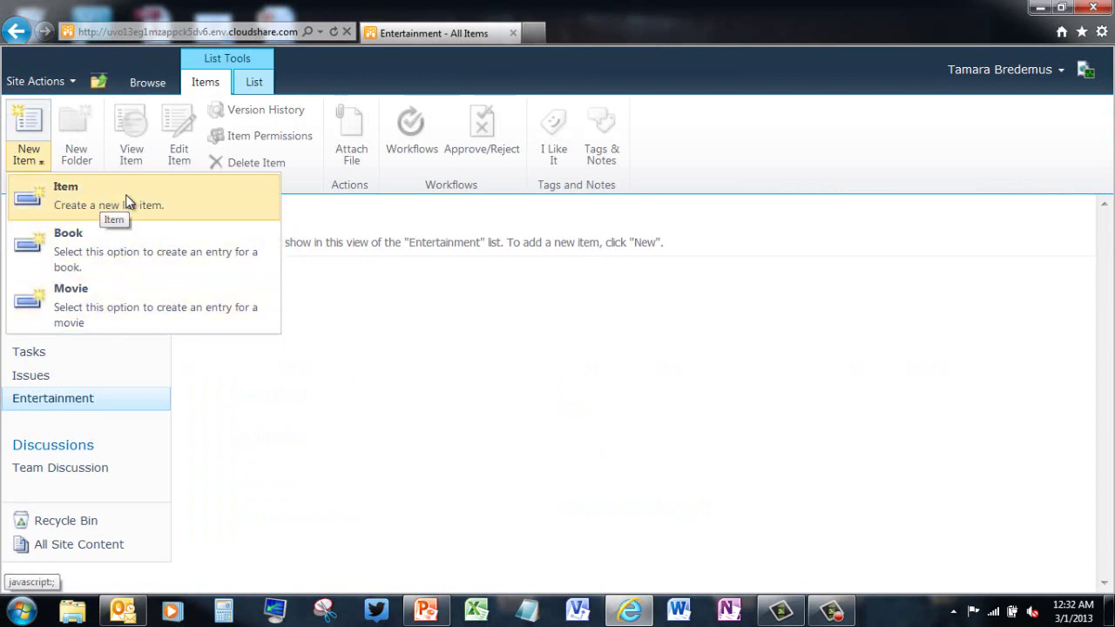
# Hide the Item content type from the Entertainment list's new-item choices through the list settings
pyautogui.click(259, 84)
pyautogui.click(253, 82)
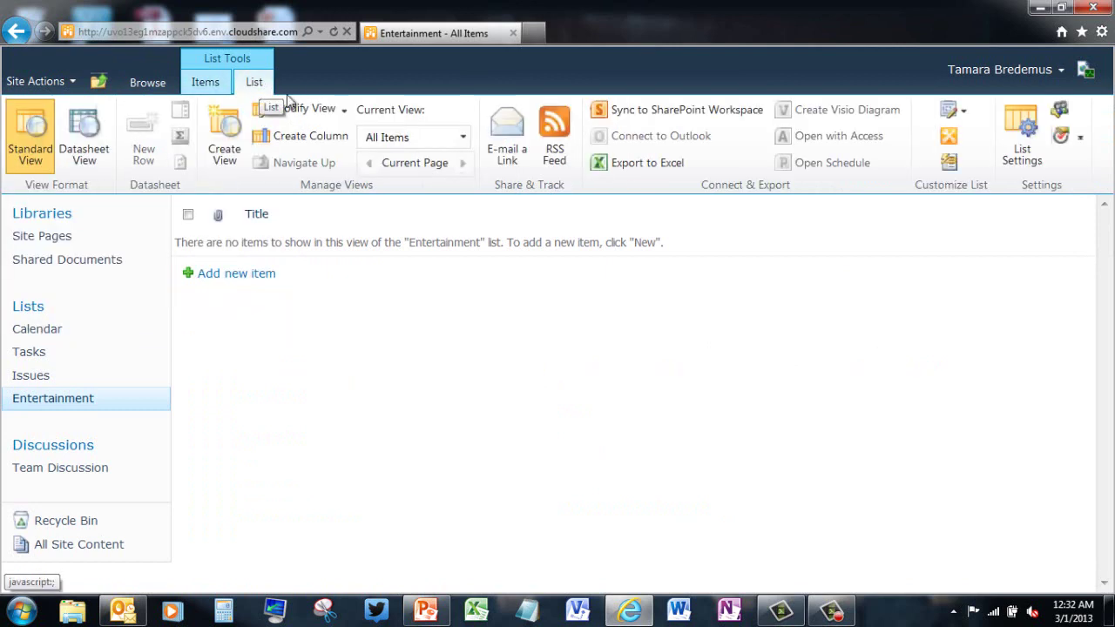
pyautogui.click(1022, 132)
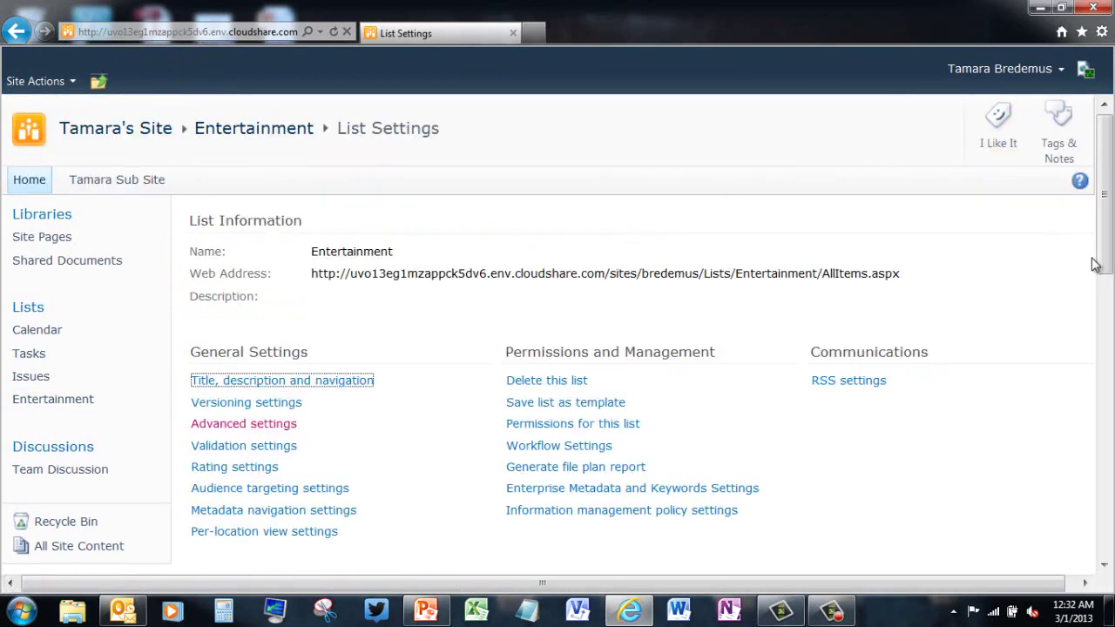
pyautogui.moveTo(1100, 262); pyautogui.dragTo(1103, 370)
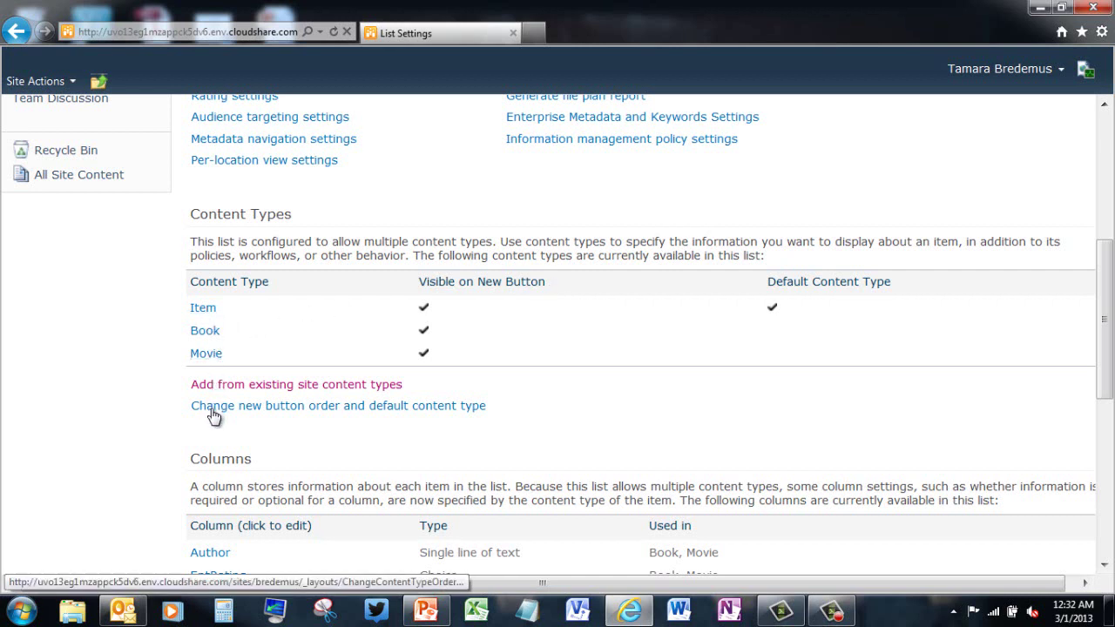
pyautogui.click(288, 410)
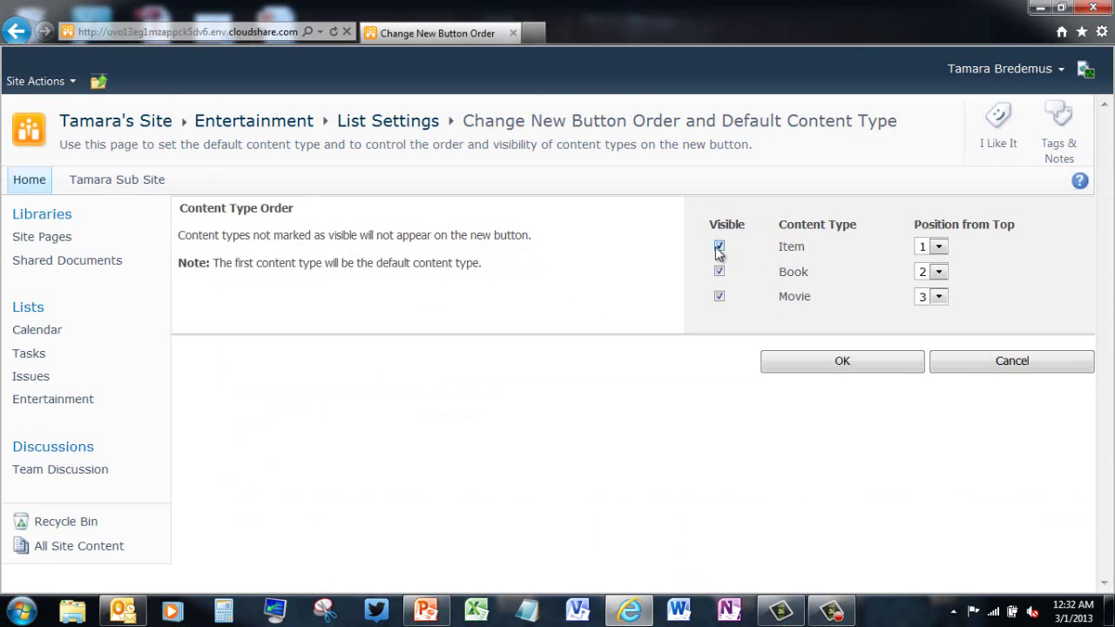
pyautogui.click(720, 246)
pyautogui.click(791, 374)
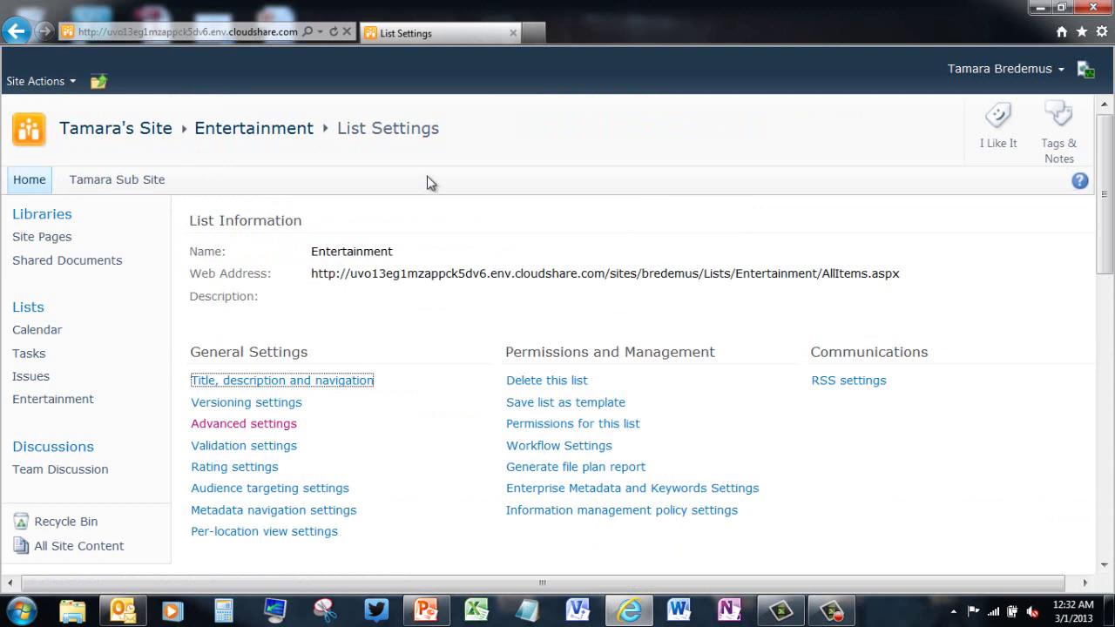
# Return to the Entertainment list and recheck its new-item choices after hiding Item
pyautogui.click(279, 138)
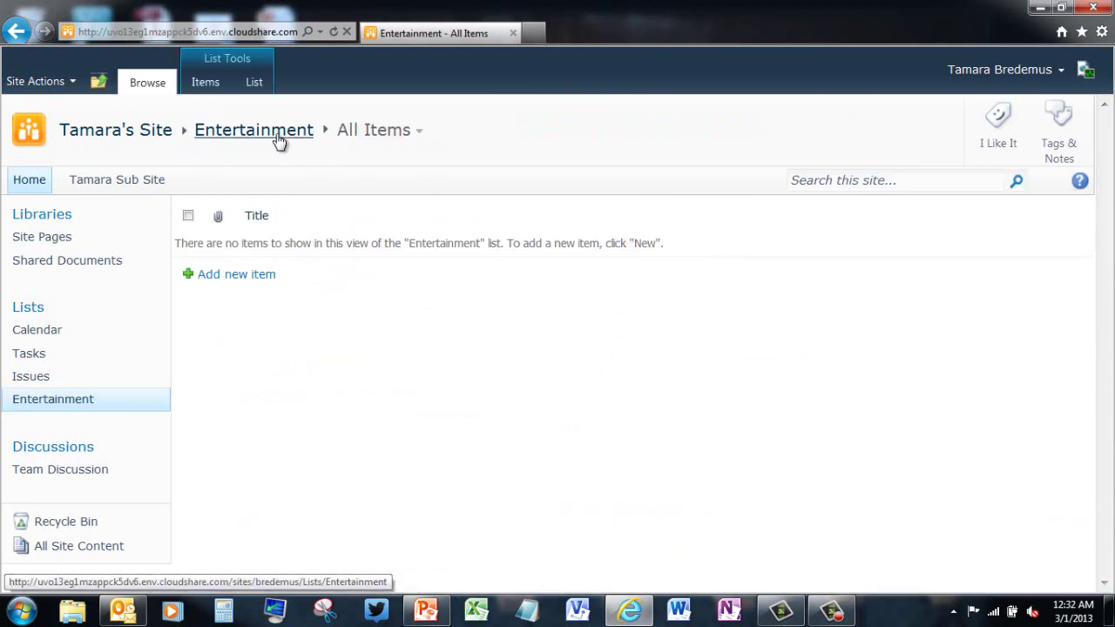
pyautogui.click(209, 80)
pyautogui.click(41, 162)
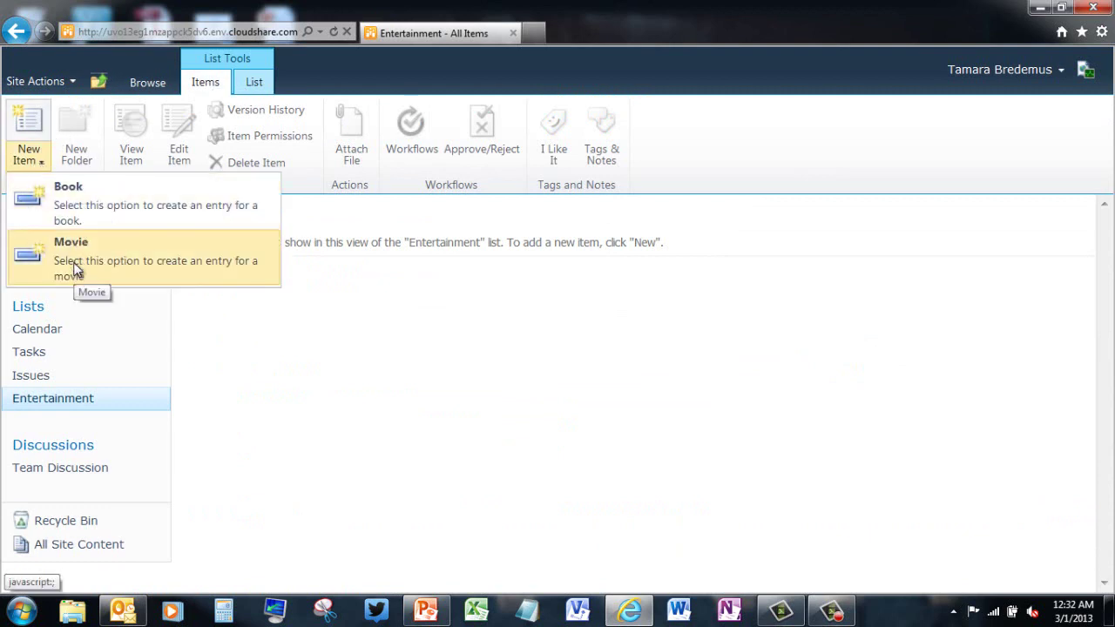
pyautogui.click(27, 127)
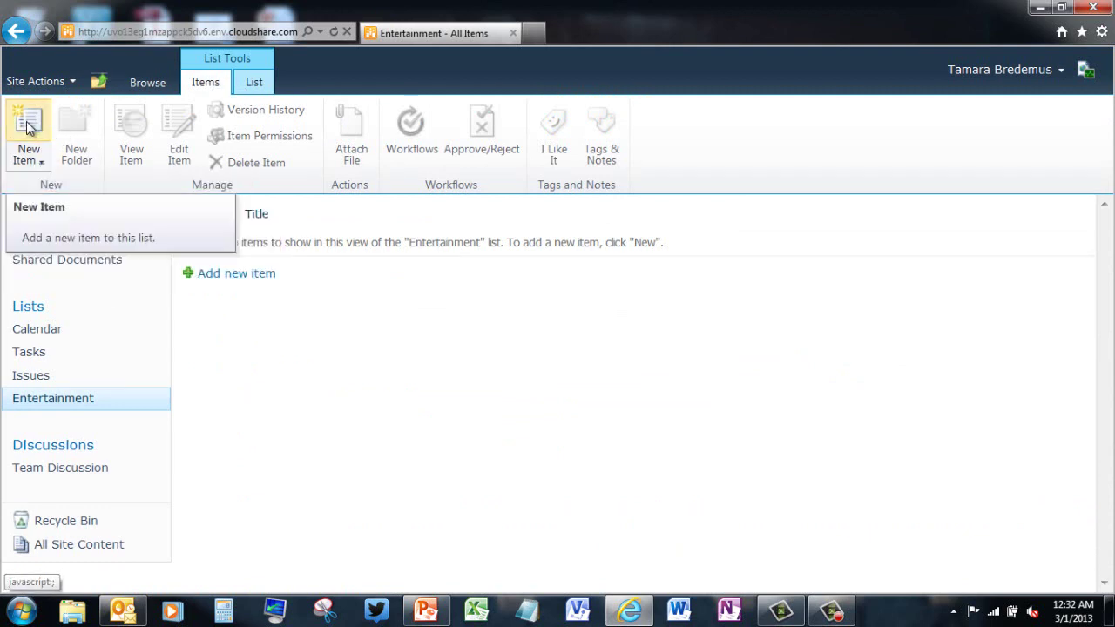
# Start a new item of the default Book type titled "Green Eggs and Ham" with the author "Dr. Suess"
pyautogui.click(27, 127)
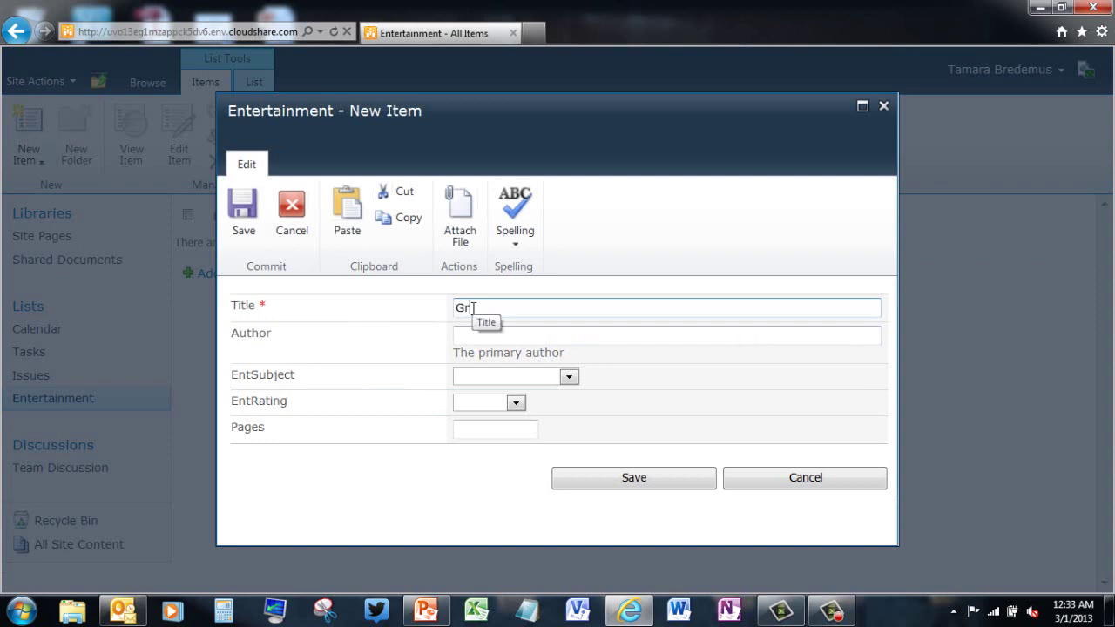
pyautogui.write('een Eggs and Ham')
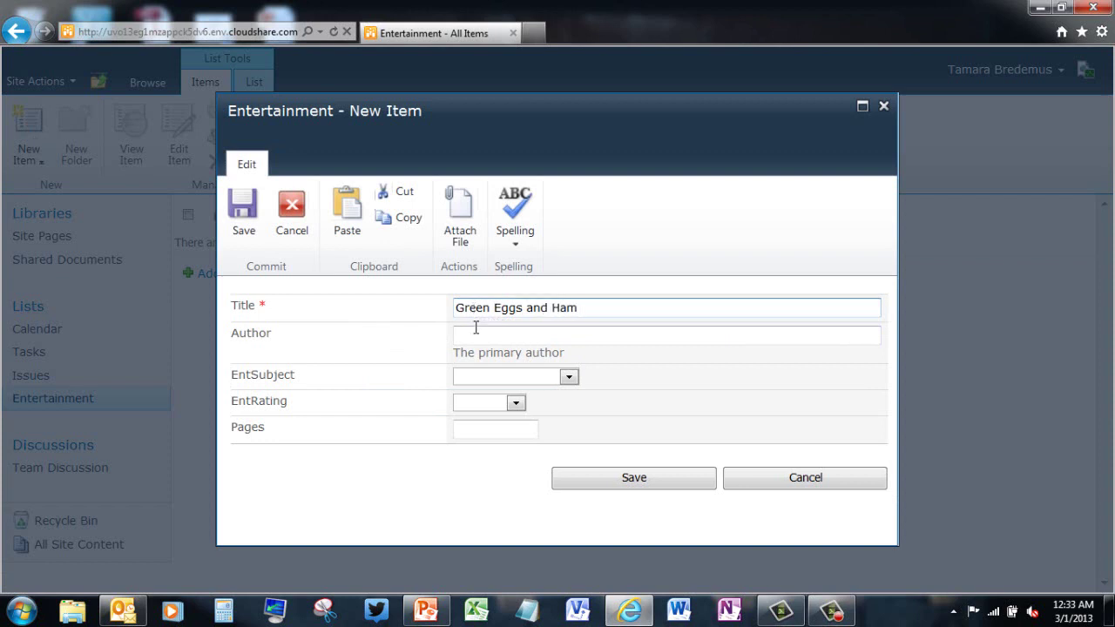
pyautogui.click(476, 329)
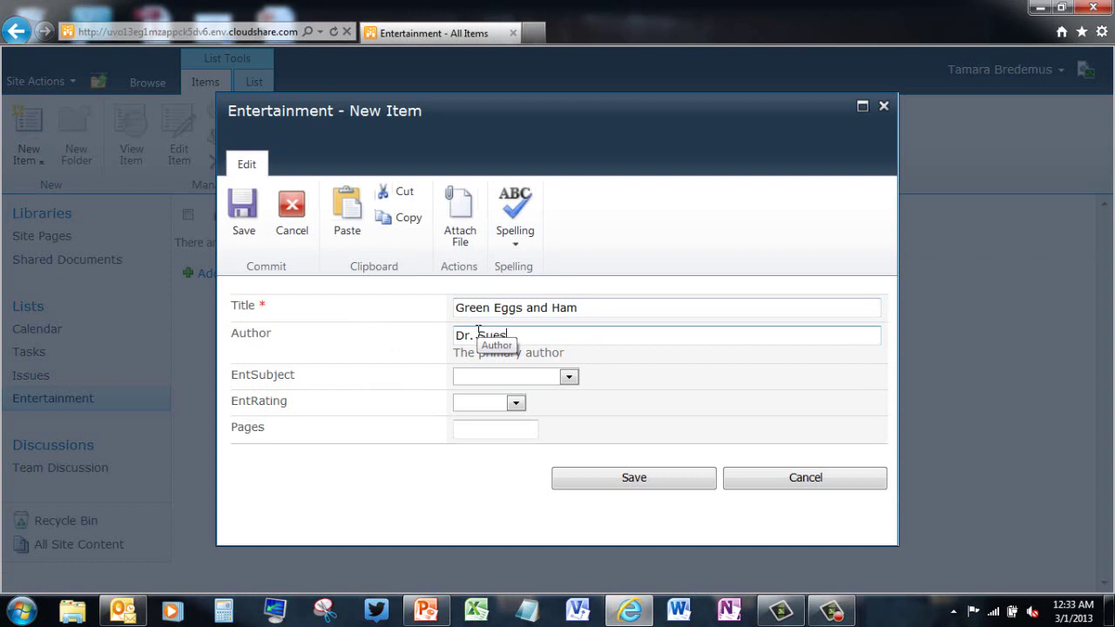
# Set the book's EntSubject to Comedy, EntRating to Children and Pages to 7, and save the item
pyautogui.click(569, 379)
pyautogui.click(507, 407)
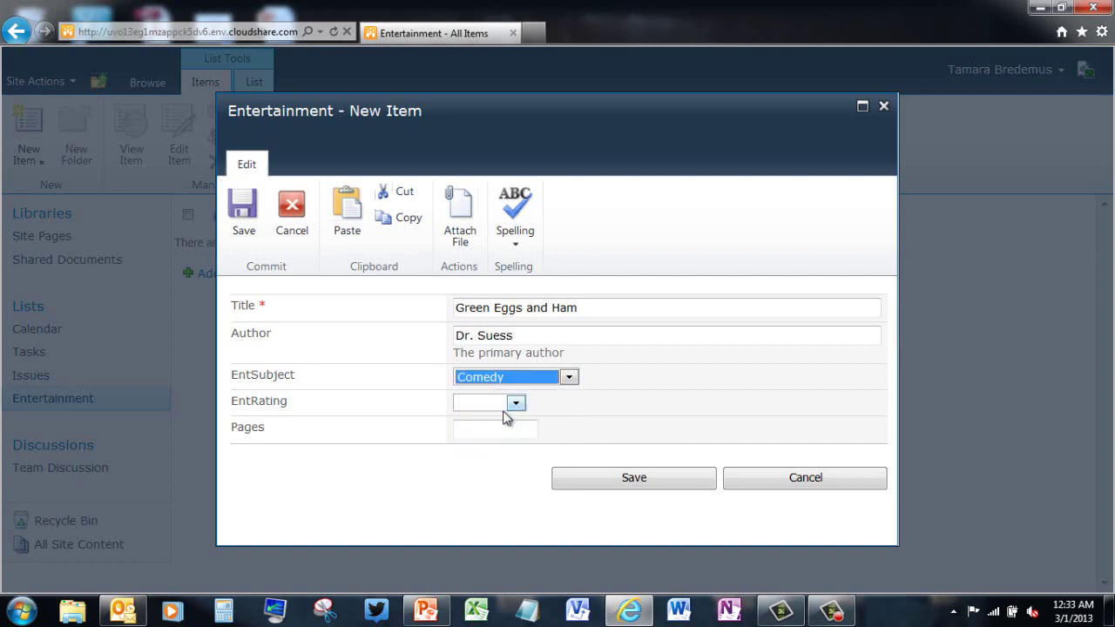
pyautogui.click(516, 405)
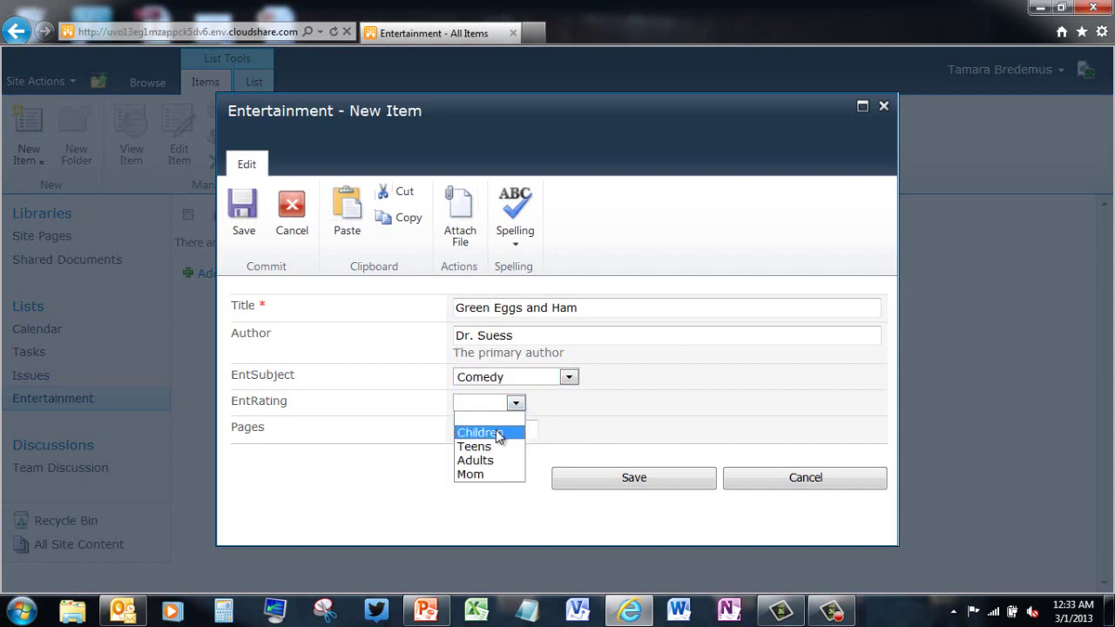
pyautogui.click(498, 430)
pyautogui.click(496, 430)
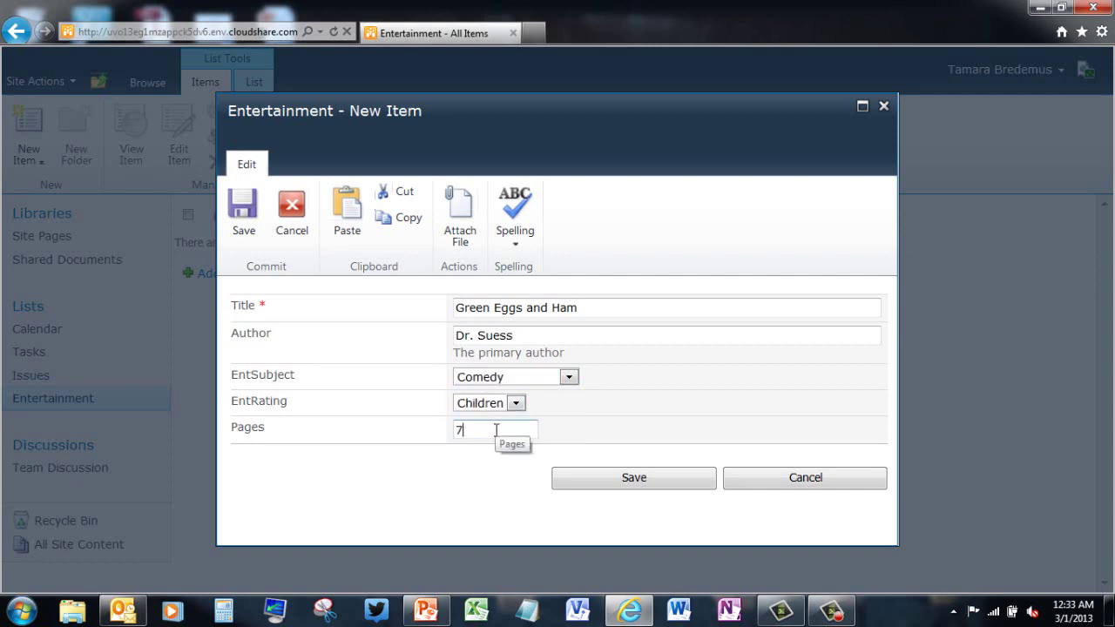
pyautogui.click(610, 480)
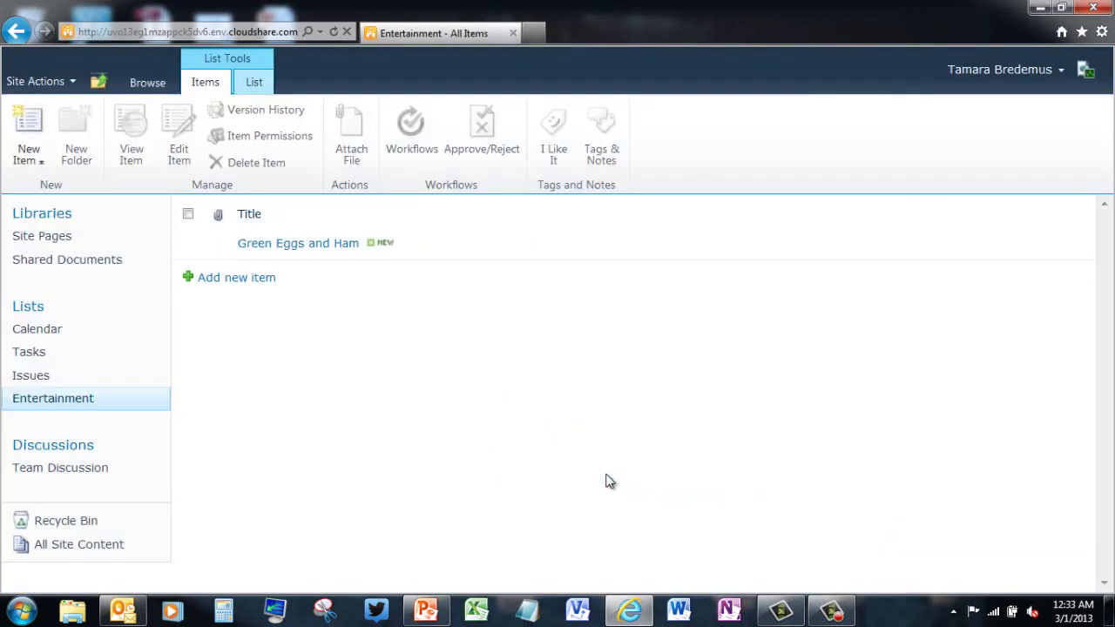
# Start a new Movie item titled "Indiana Jones and the Temple of Doom" with the author "Speilberg"
pyautogui.click(42, 164)
pyautogui.click(60, 277)
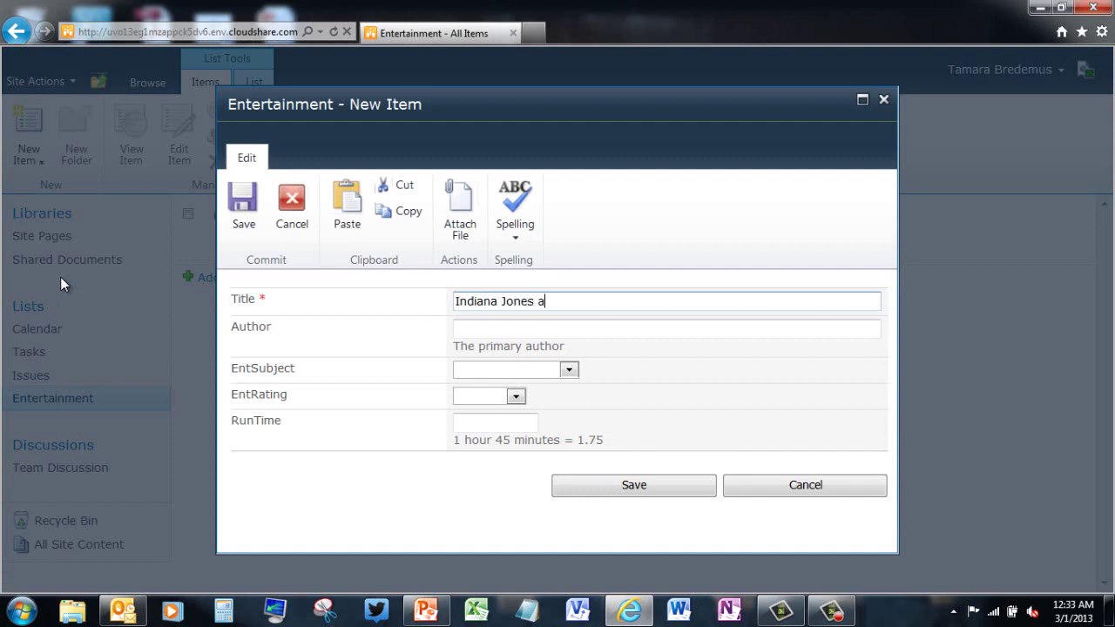
pyautogui.write('nd the Temple of Doom')
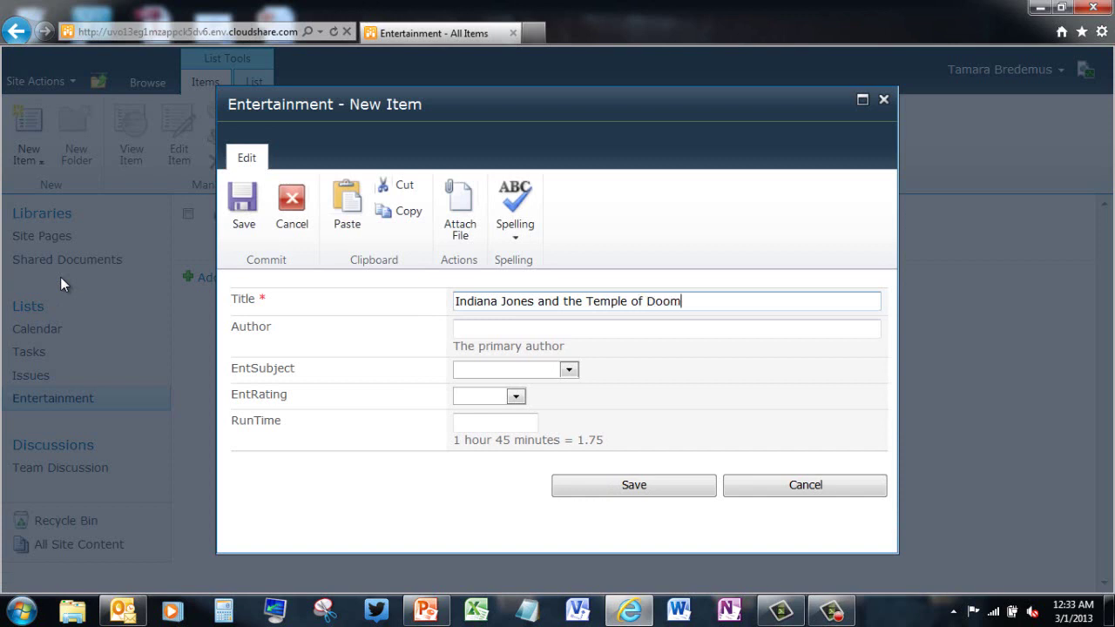
pyautogui.click(472, 322)
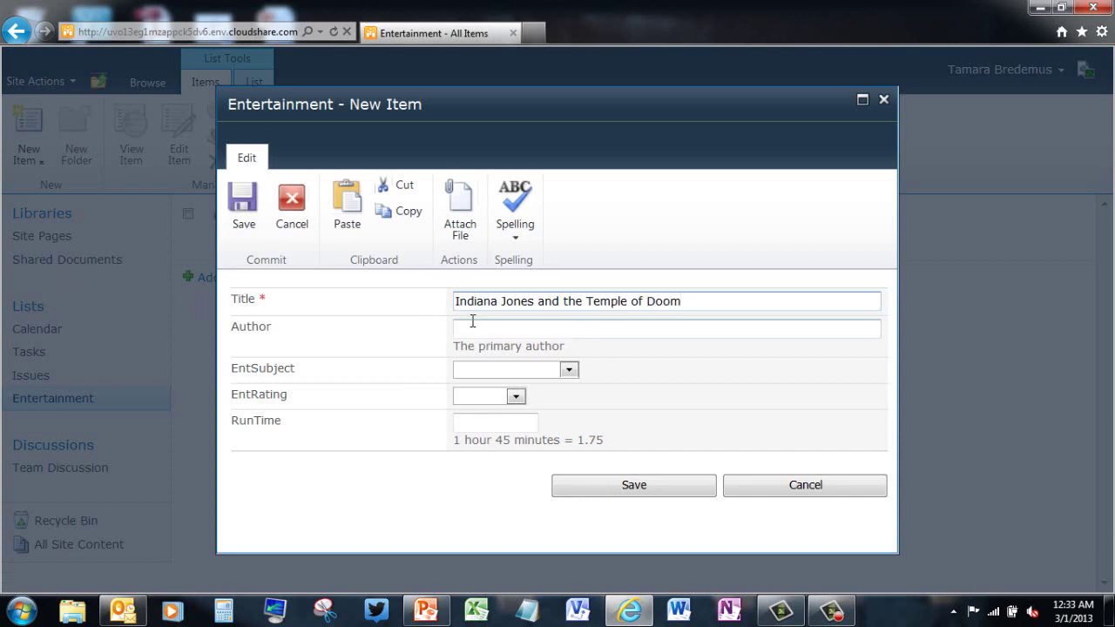
pyautogui.write('Speilberg')
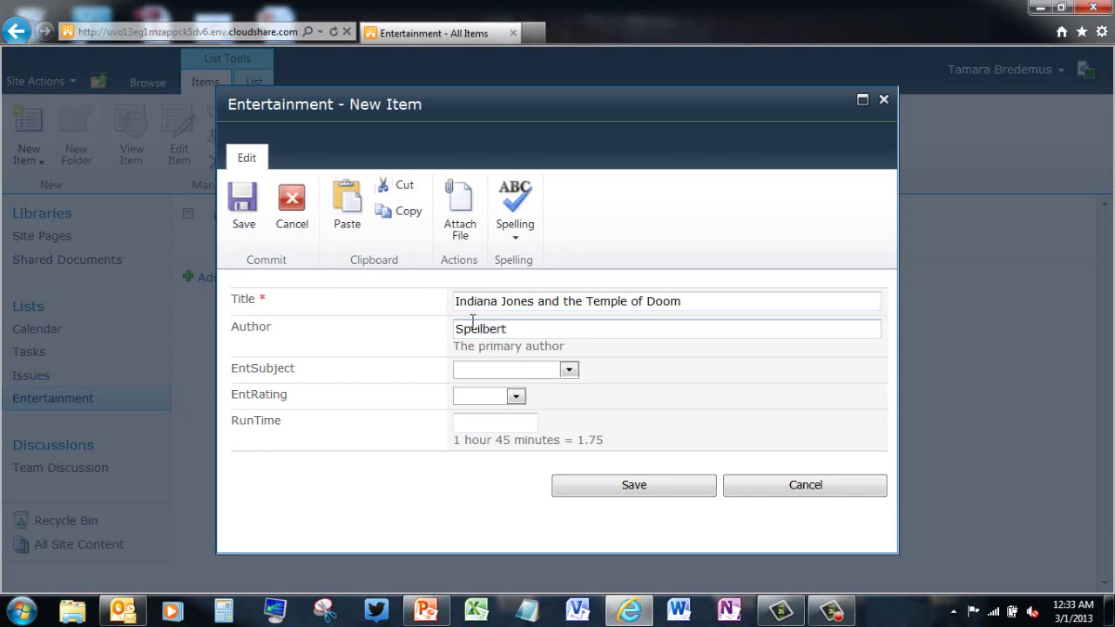
# Set the movie's EntSubject to Action Adventure, EntRating to Teens and RunTime to 1.75, and save the item
pyautogui.click(568, 369)
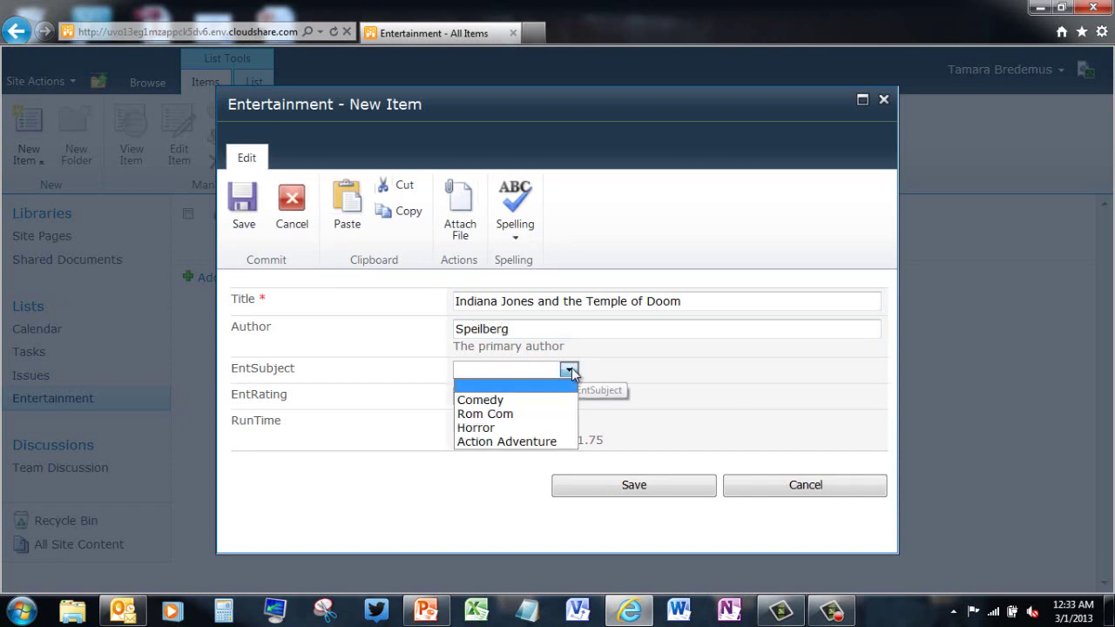
pyautogui.click(533, 442)
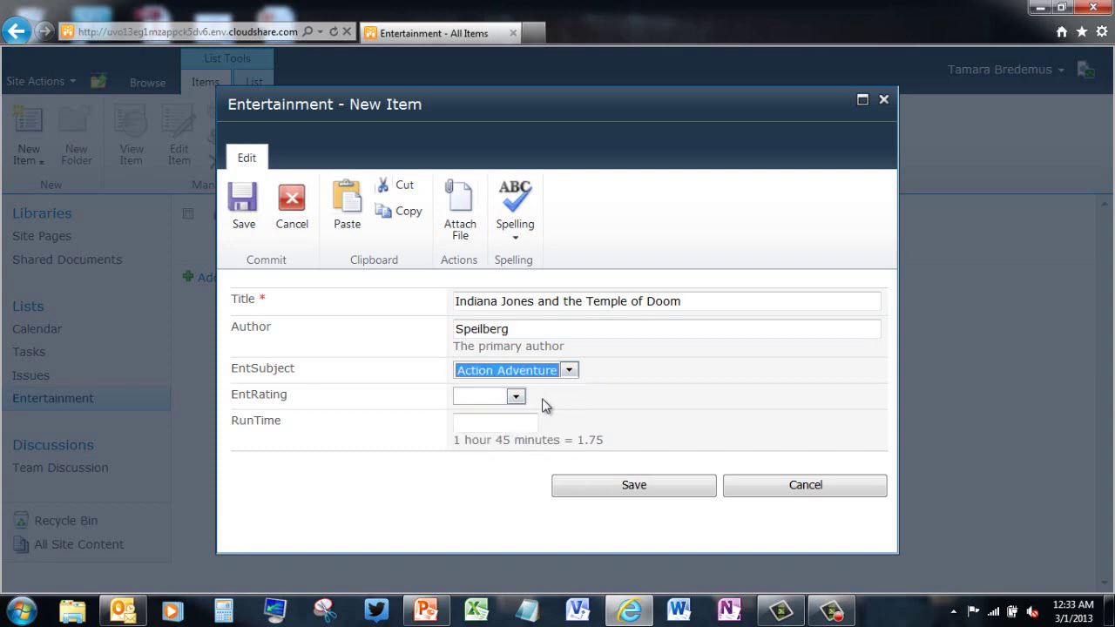
pyautogui.click(518, 395)
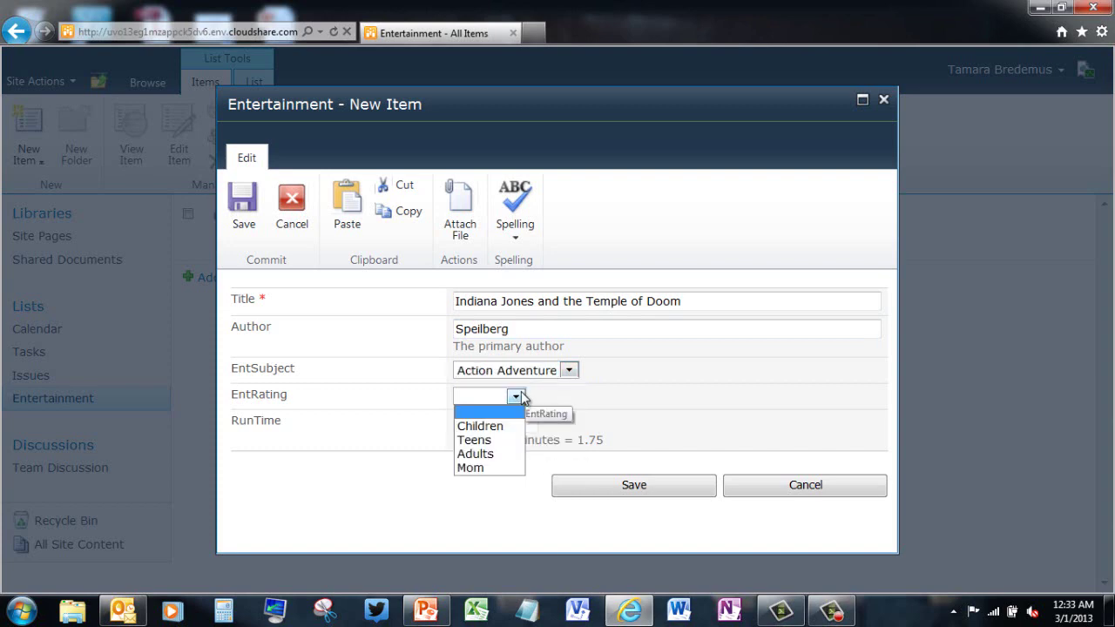
pyautogui.click(492, 440)
pyautogui.click(490, 428)
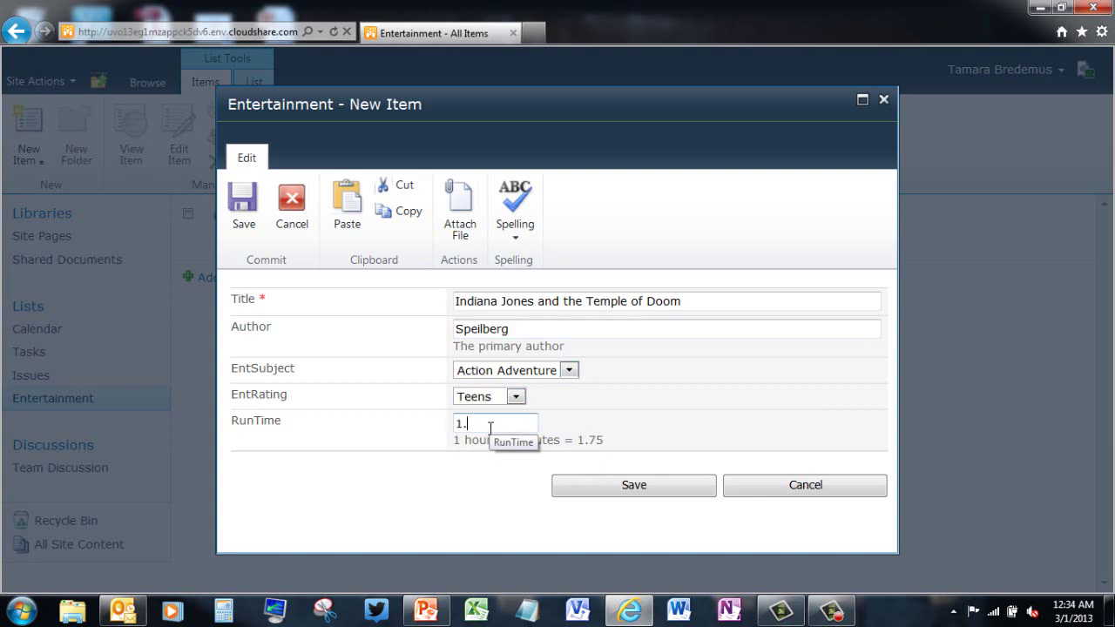
pyautogui.click(612, 486)
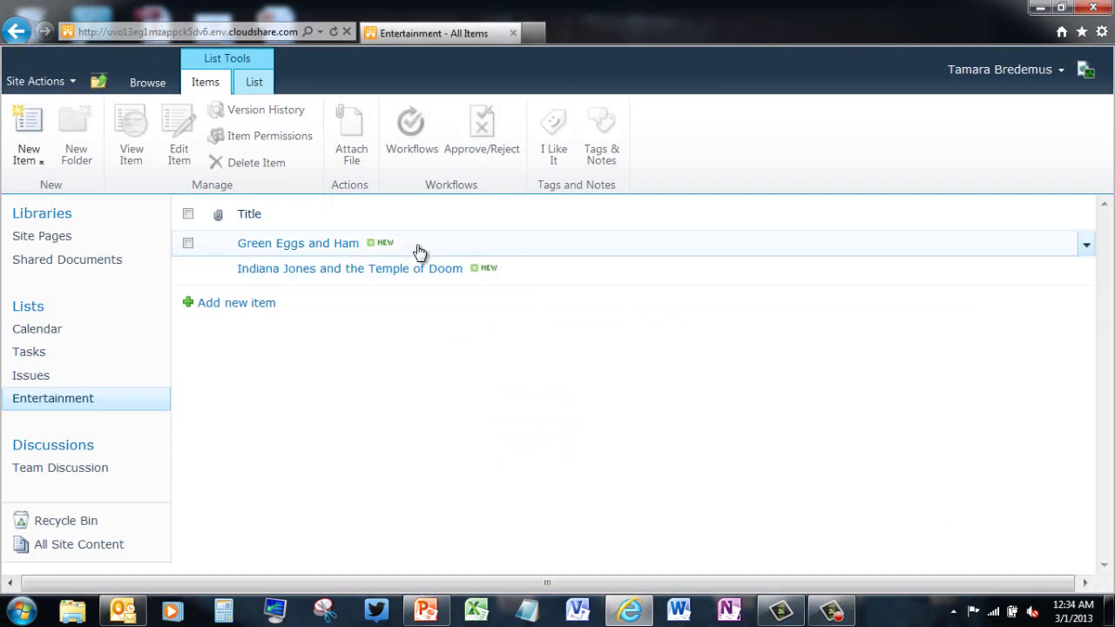
# Modify the Entertainment list's All Items view to also display Author, Content Type, EntRating, EntSubject, Pages and RunTime, and save the view
pyautogui.click(254, 87)
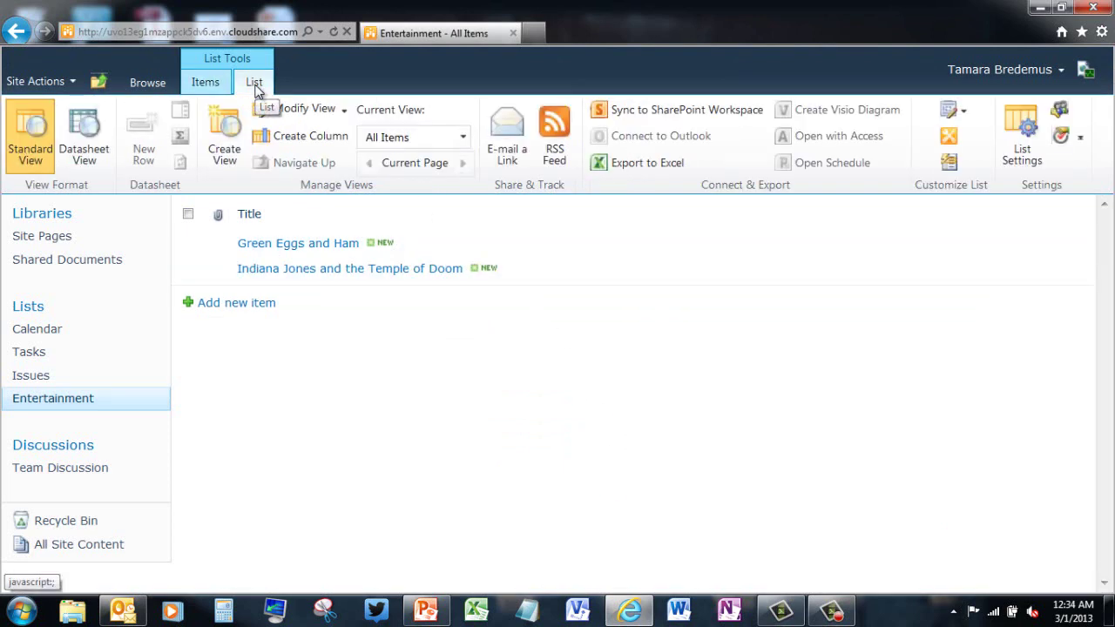
pyautogui.click(279, 112)
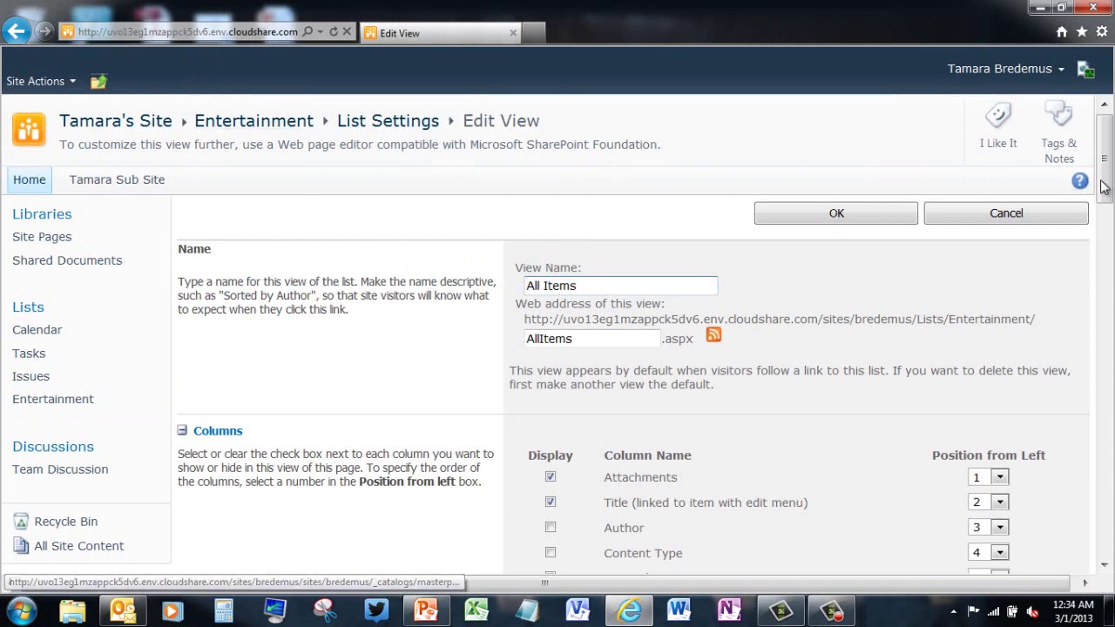
pyautogui.scroll(-4, 1104, 184)
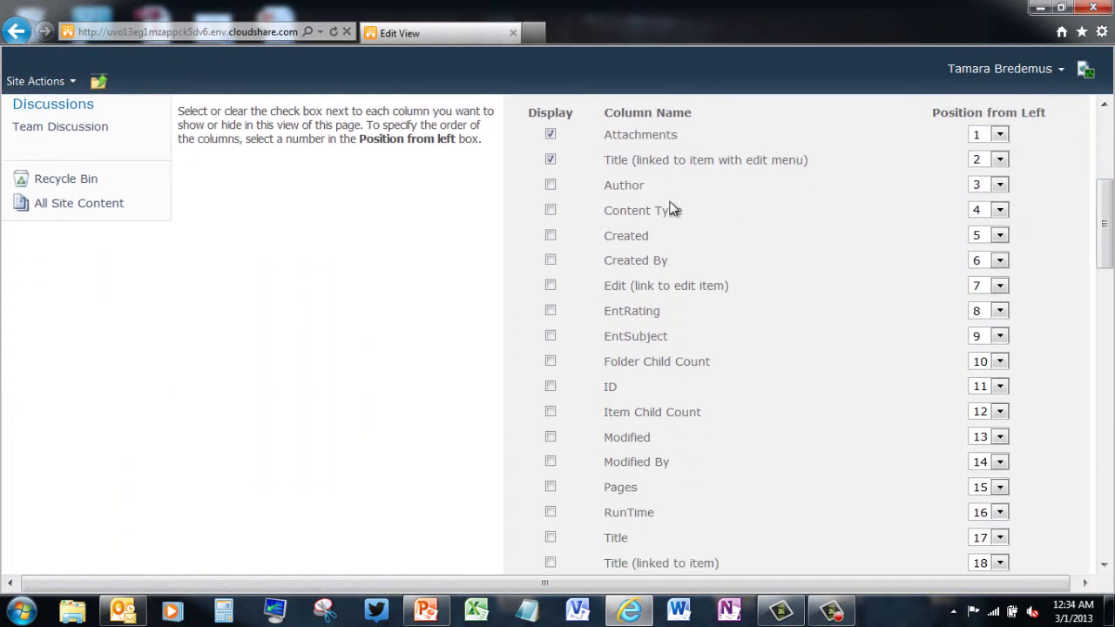
pyautogui.click(550, 185)
pyautogui.click(551, 211)
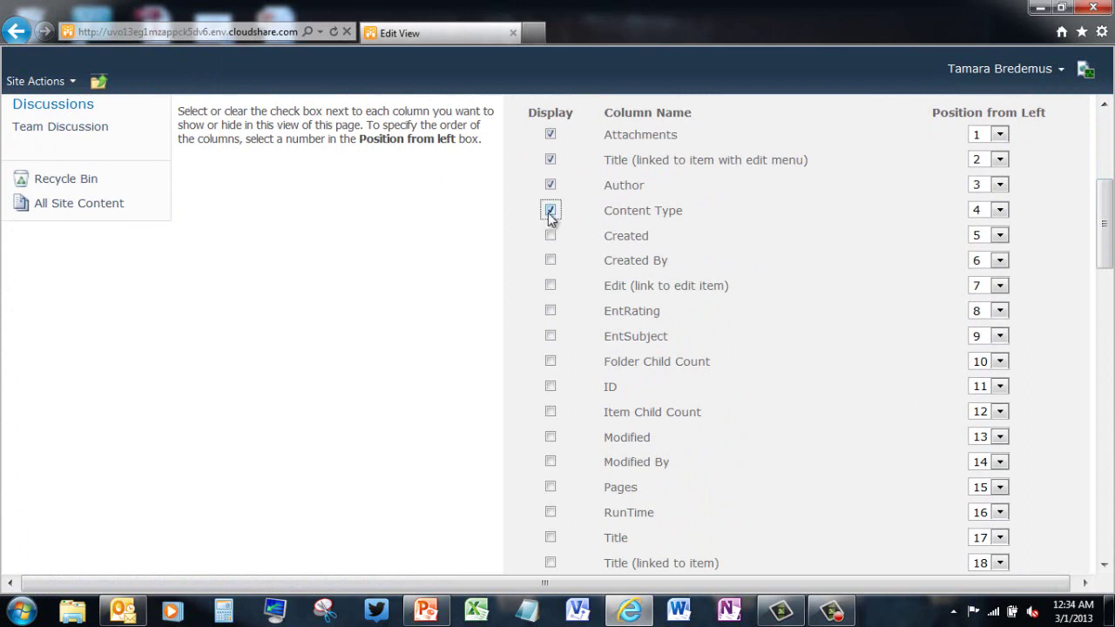
pyautogui.click(550, 310)
pyautogui.click(550, 336)
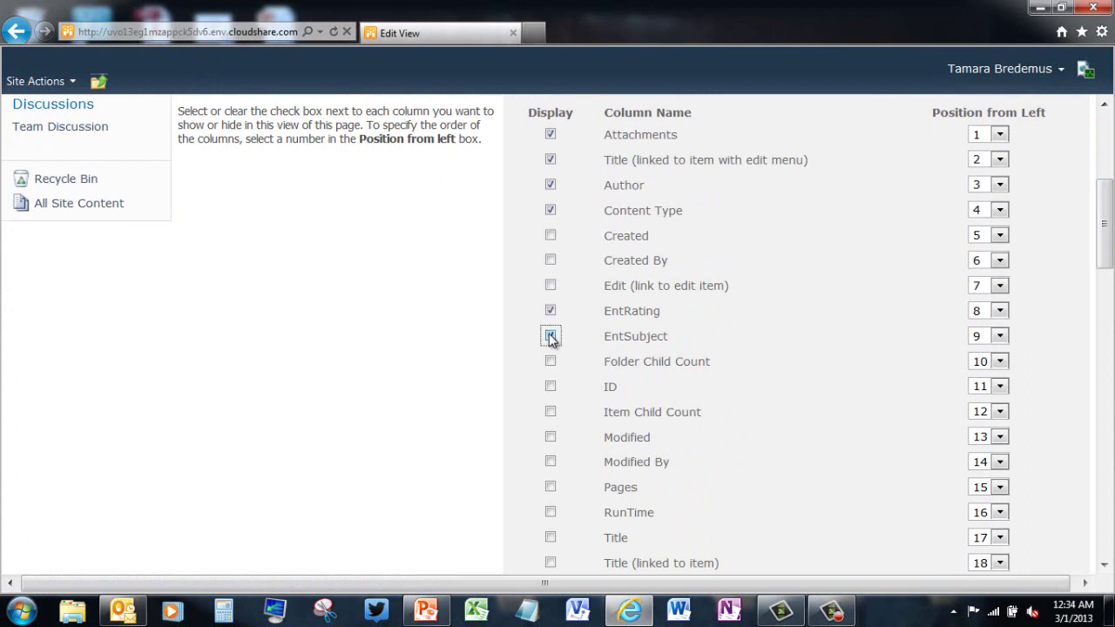
pyautogui.click(550, 487)
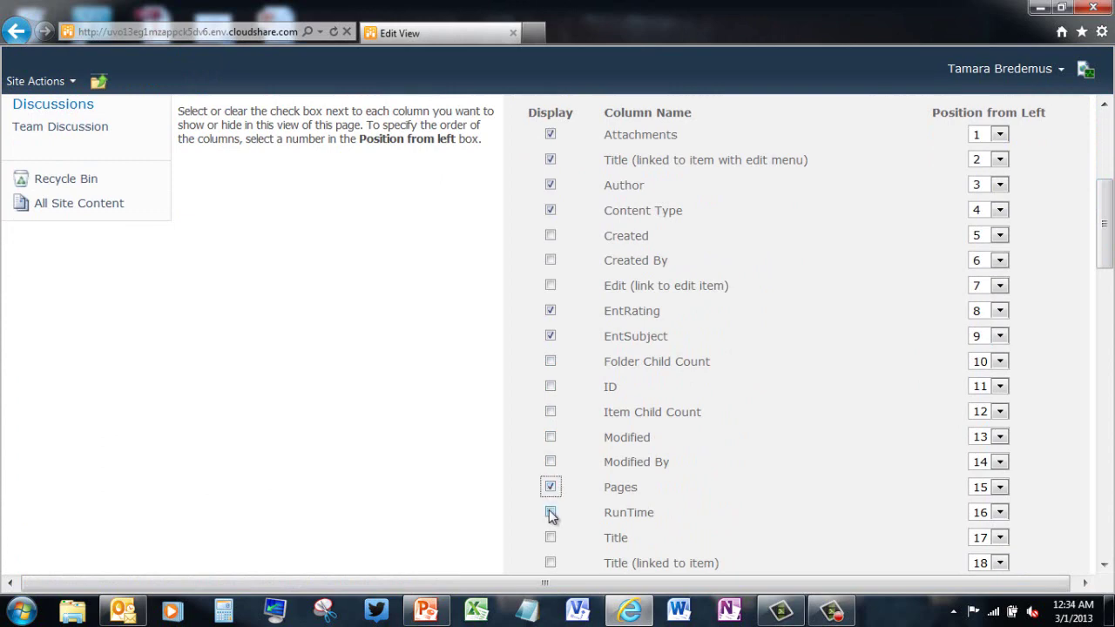
pyautogui.click(550, 512)
pyautogui.moveTo(1102, 248); pyautogui.dragTo(1070, 559)
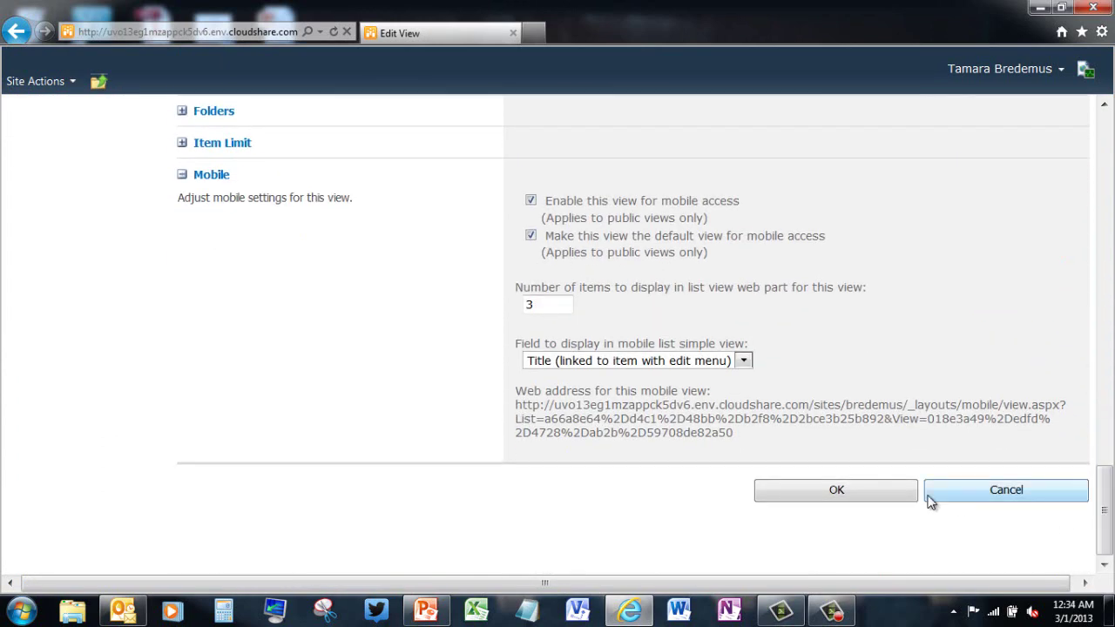
pyautogui.click(871, 492)
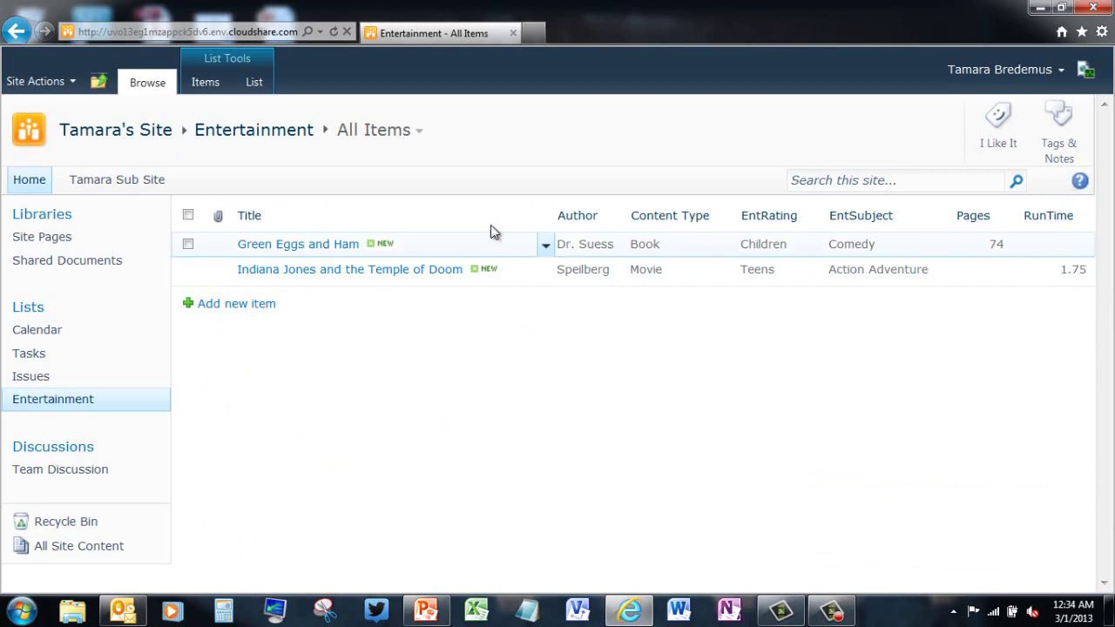
# Go from the Entertainment list to the parent site's home page
pyautogui.click(121, 138)
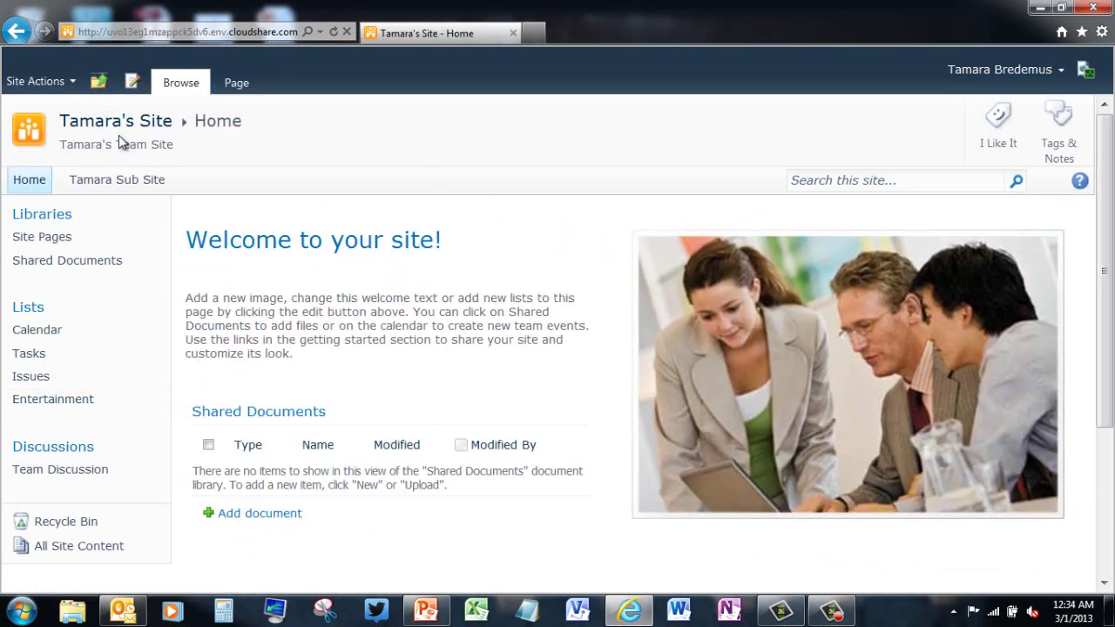